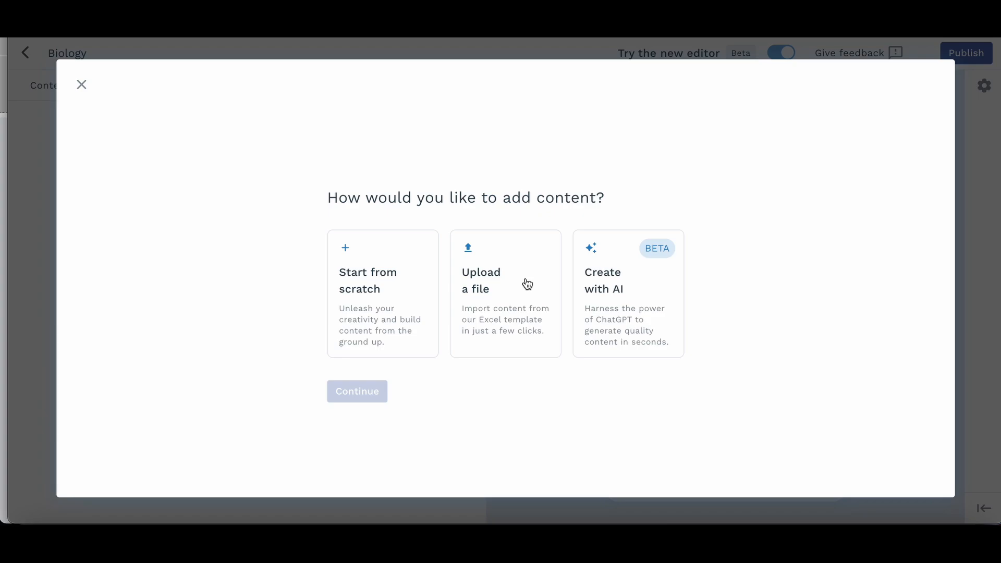
- Create a quiz from scratch named "Rainforests" and assign it to the section "Week 1"
left_click(416, 283)
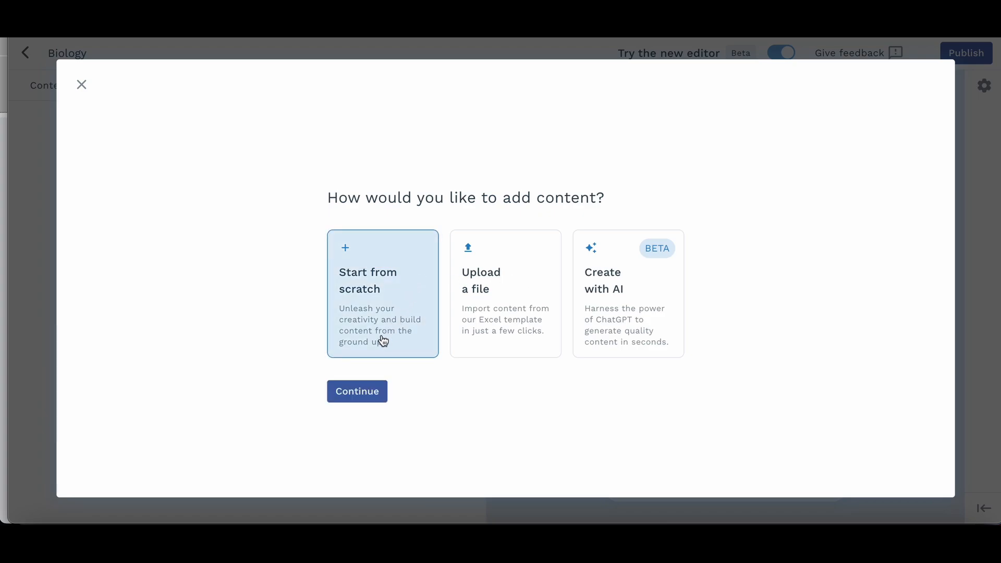
left_click(354, 392)
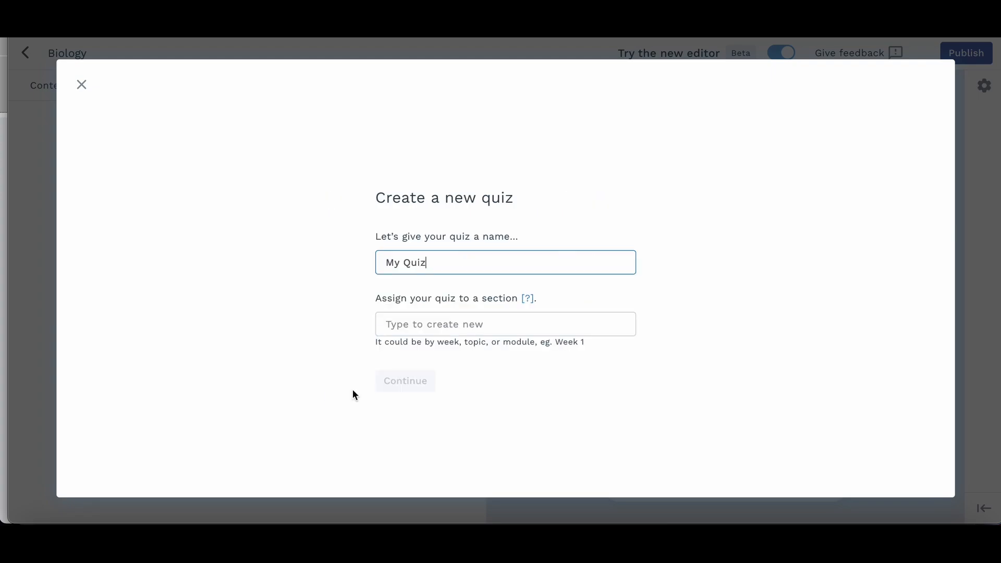
triple_click(442, 267)
type("Rainforests")
left_click(392, 320)
type("Week 1")
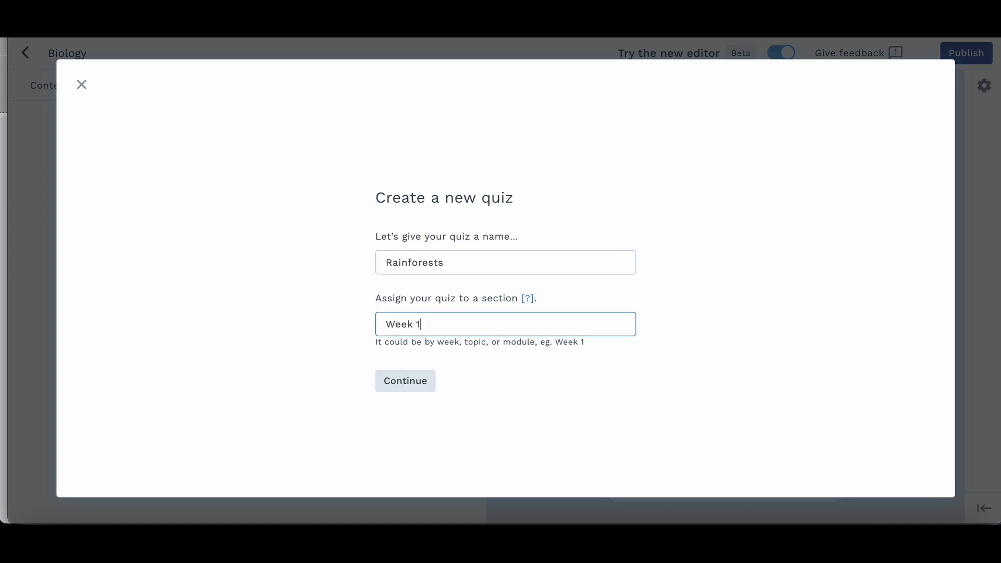
left_click(403, 385)
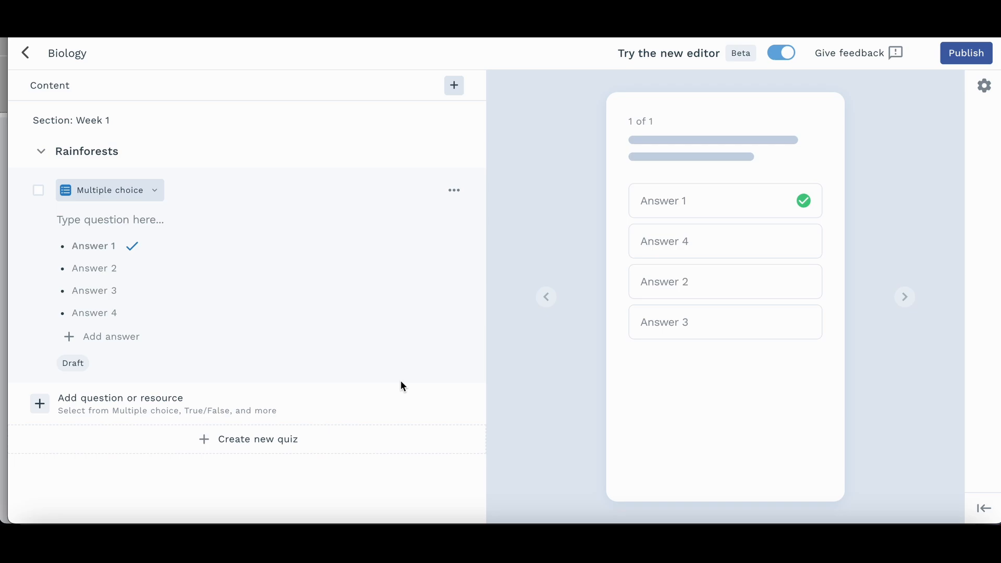
- Enter "What is the largest Rainforest?" as the text of the multiple choice question
left_click(94, 219)
type("What is the lar")
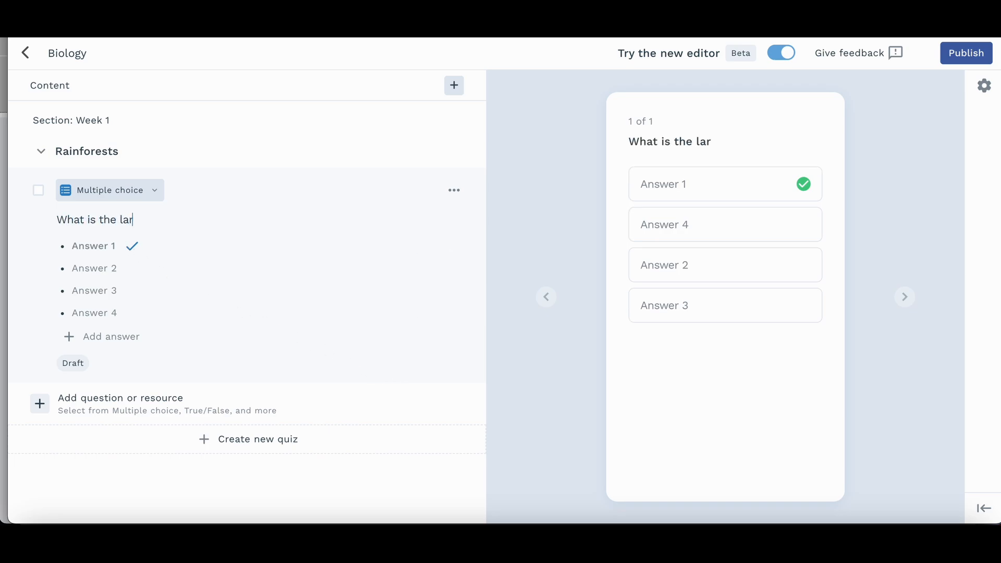
type("gest Rainforest?")
- Fill in the answers Amazon (as the correct one), Congo Basin, New Guinea and Sundaland, and add a fifth answer, Kings Park
left_click(79, 246)
type("Amazon")
left_click(74, 268)
type("Congo Basin")
left_click(84, 290)
type("New ")
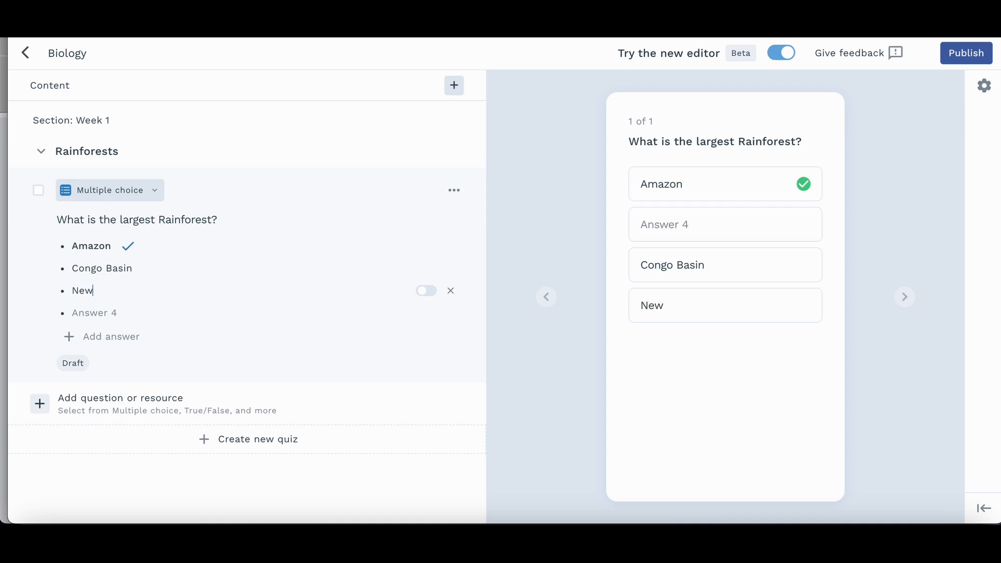
type("Guinea")
left_click(90, 313)
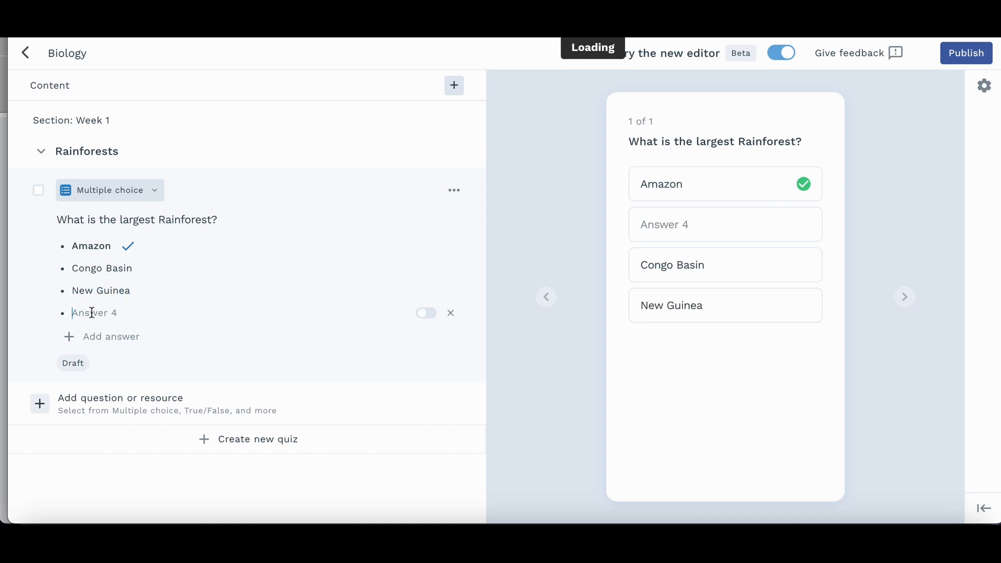
type("Sundaland")
left_click(97, 338)
type("Kings Park")
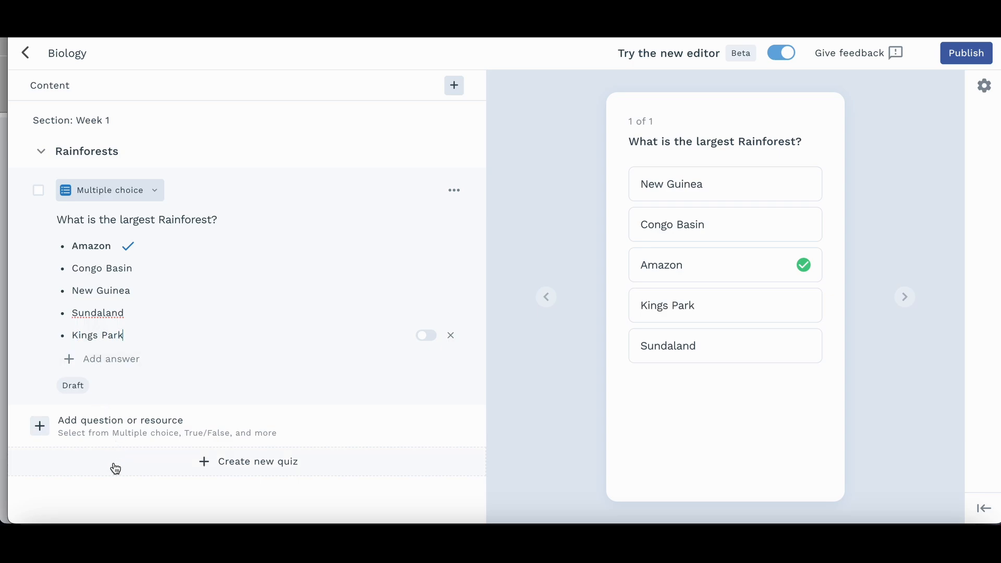
left_click(94, 507)
- In the question details, set the timer to 60 seconds and keep the attempts at 3
left_click(984, 86)
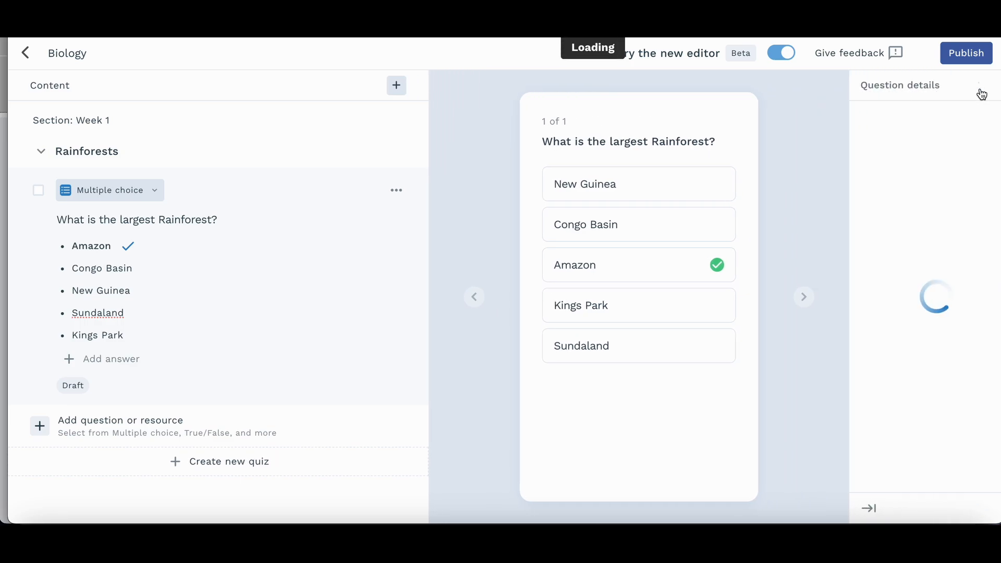
left_click(962, 122)
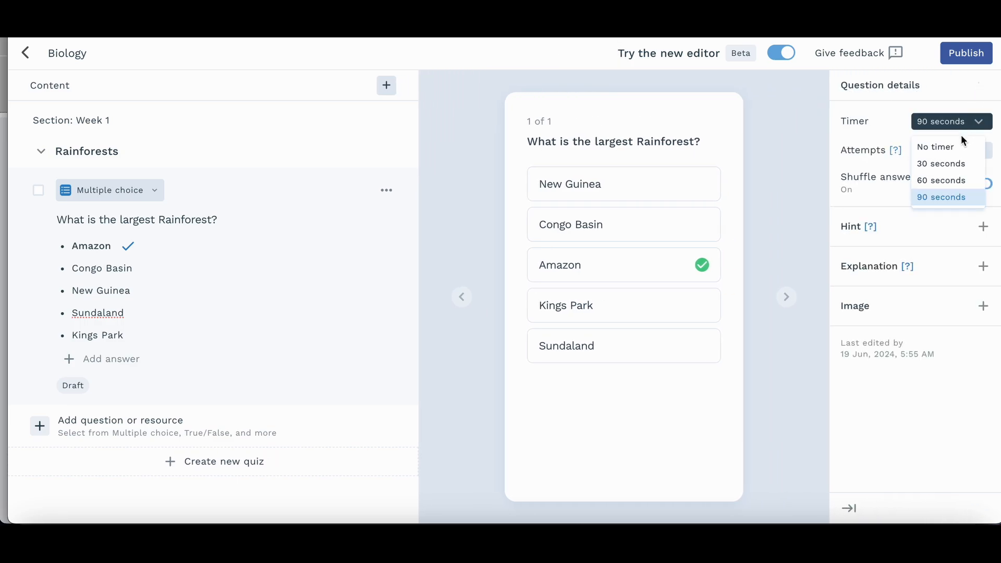
left_click(957, 180)
left_click(970, 152)
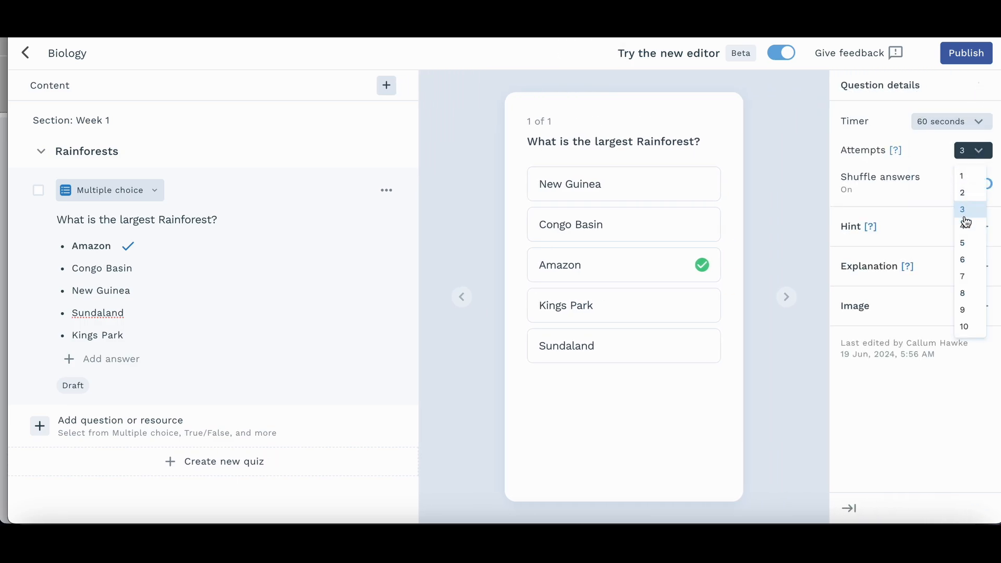
left_click(967, 213)
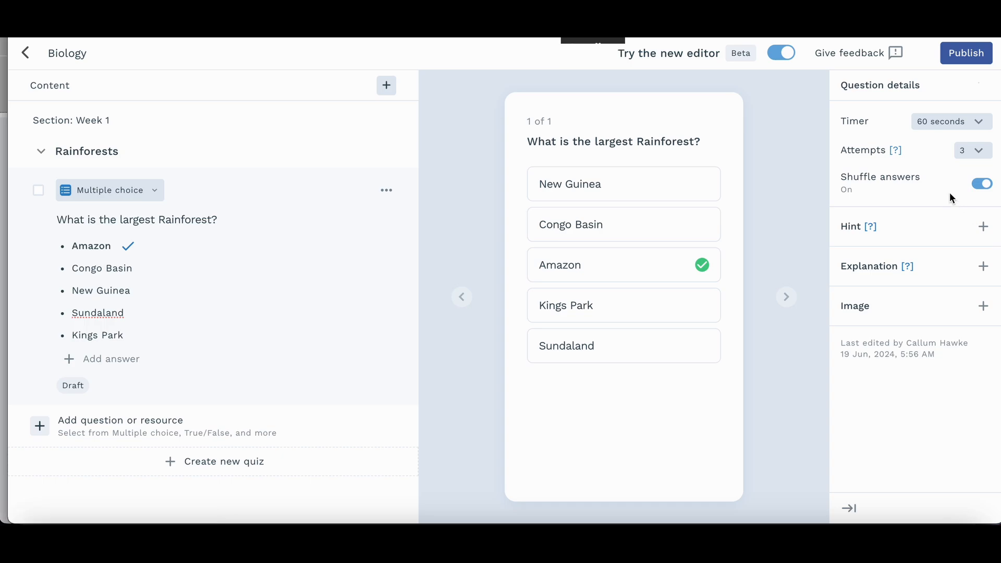
- Add the hint "It is located in Brazil." and the explanation "That's right! It is the largest rainforest in South America too."
left_click(984, 228)
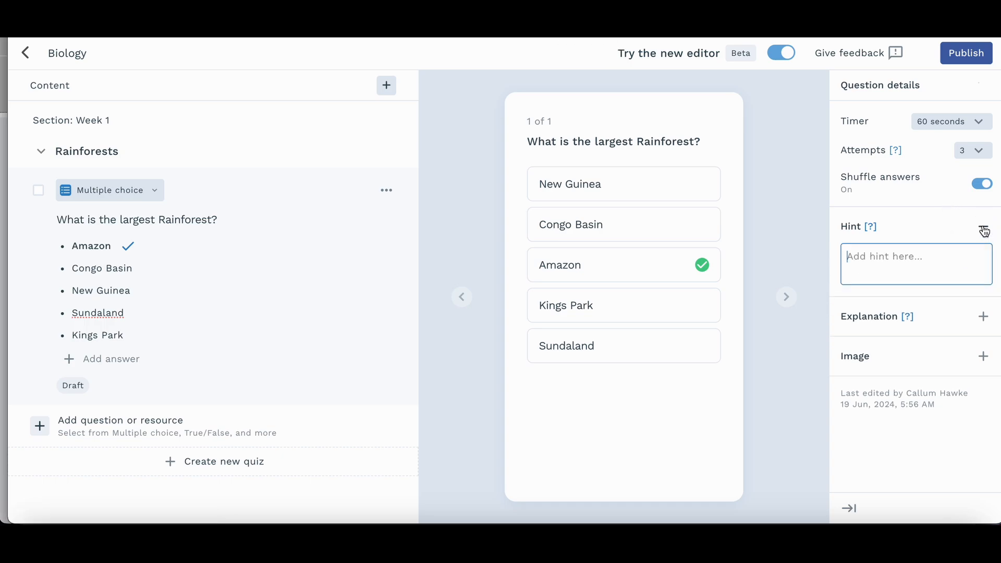
type("It is located in Brazil.")
left_click(984, 316)
type("That's right")
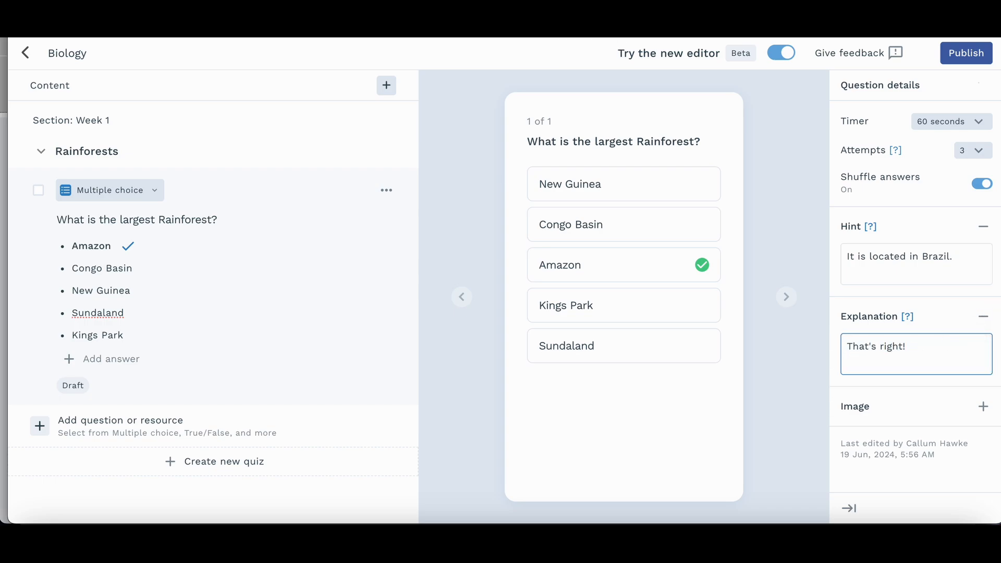
type("! It is the largest rainforest in South America too.")
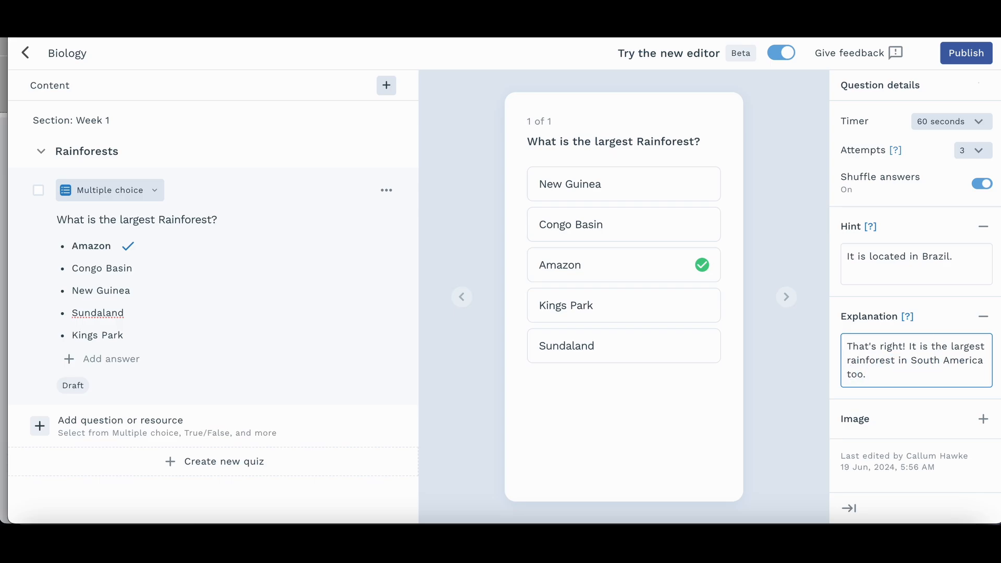
- Search the image library for "forest" and add the upward view of a green tree canopy to the question
left_click(984, 419)
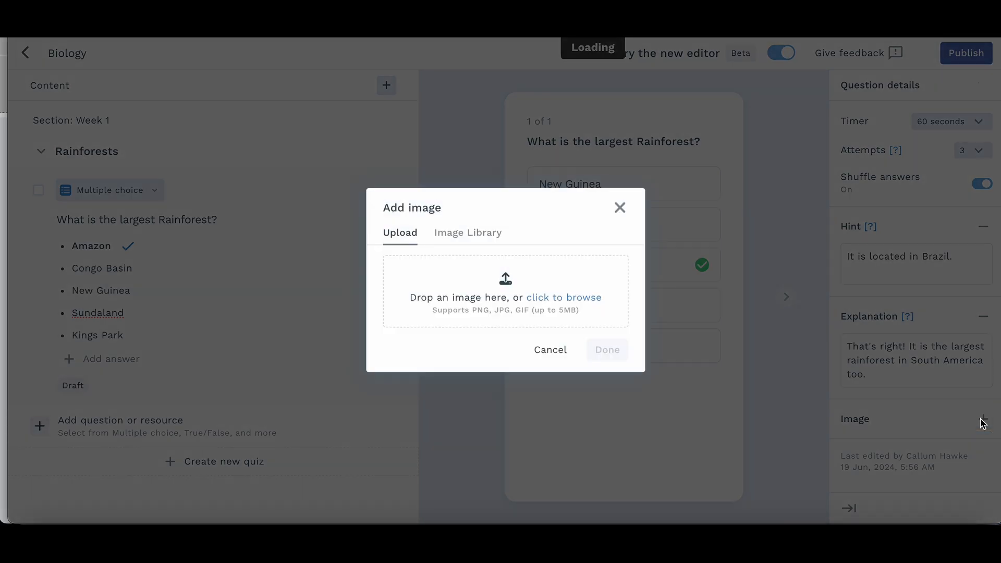
left_click(481, 229)
left_click(503, 179)
type("forest")
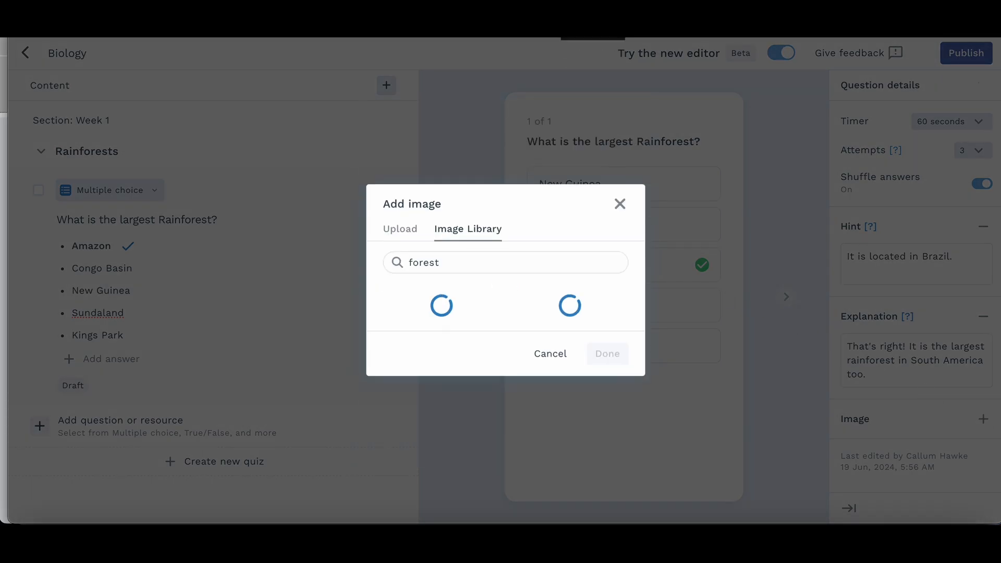
scroll(524, 282, "down", 5)
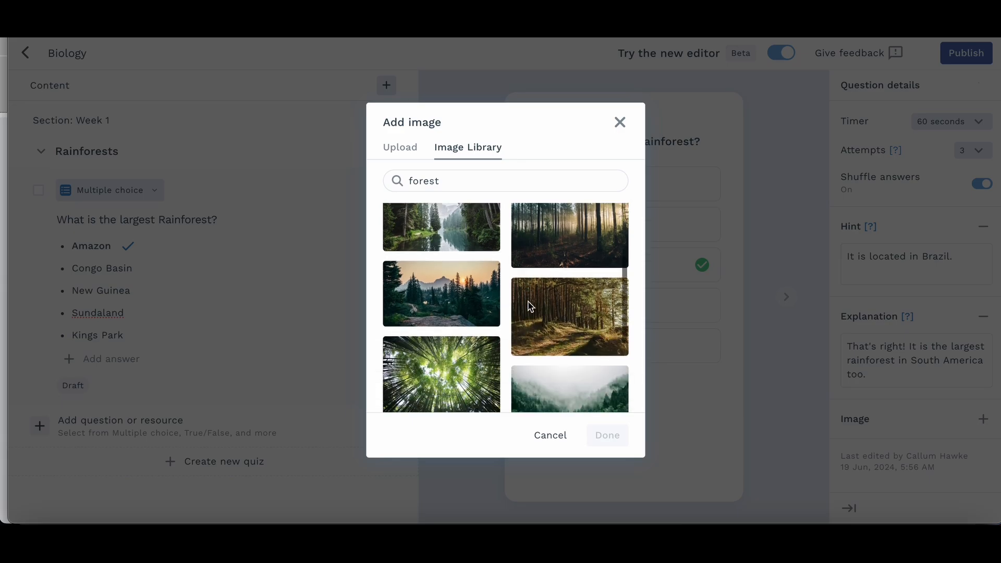
left_click(493, 313)
left_click(601, 436)
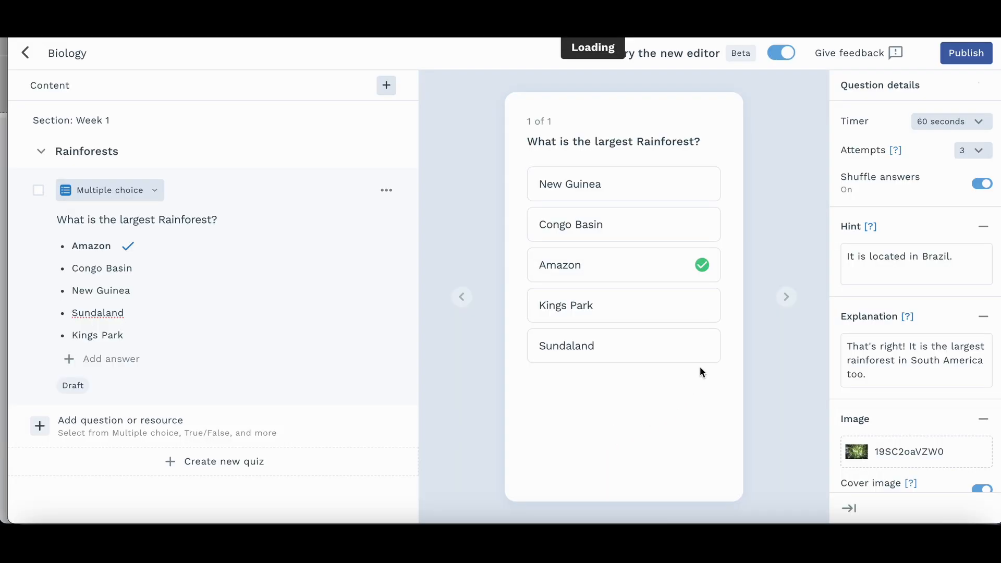
- Give the question's image the alt text "rainforest image" and close the question details
scroll(865, 314, "down", 3)
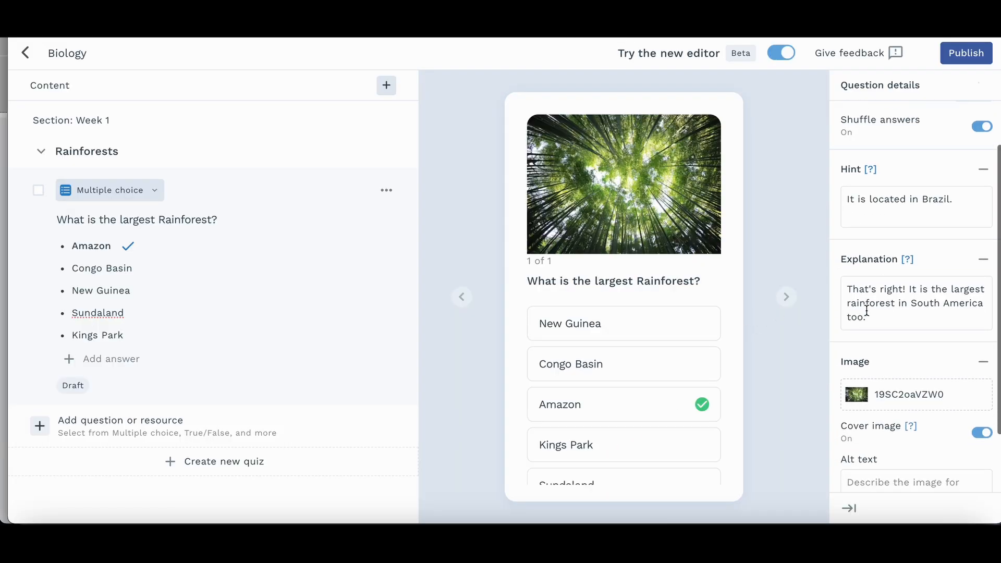
left_click(886, 408)
type("rainforest image")
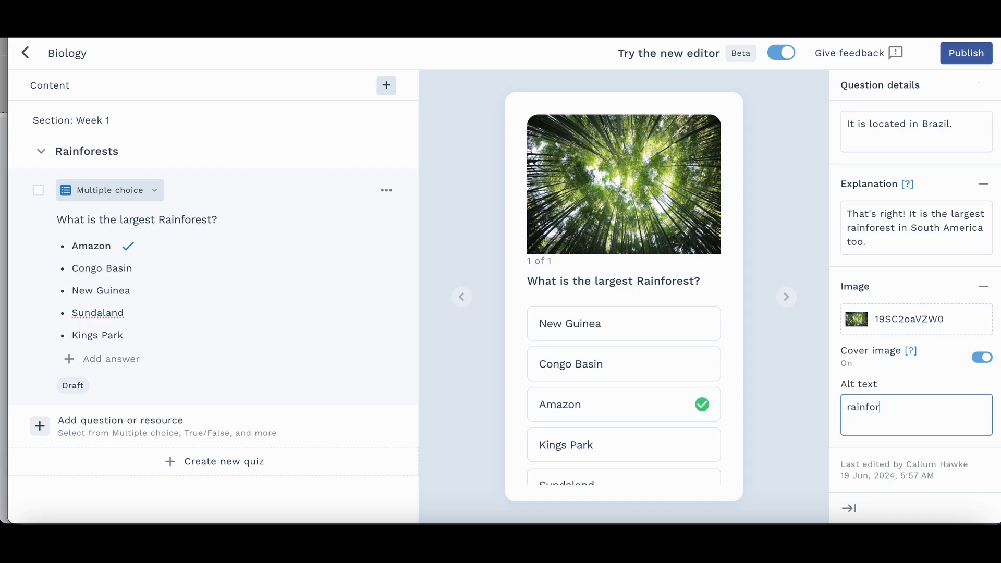
left_click(860, 487)
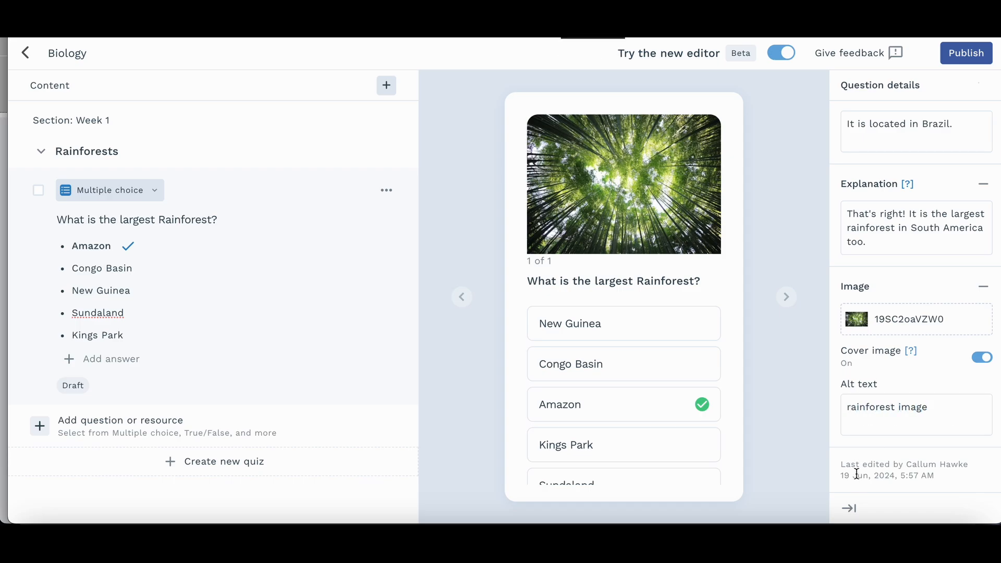
left_click(850, 509)
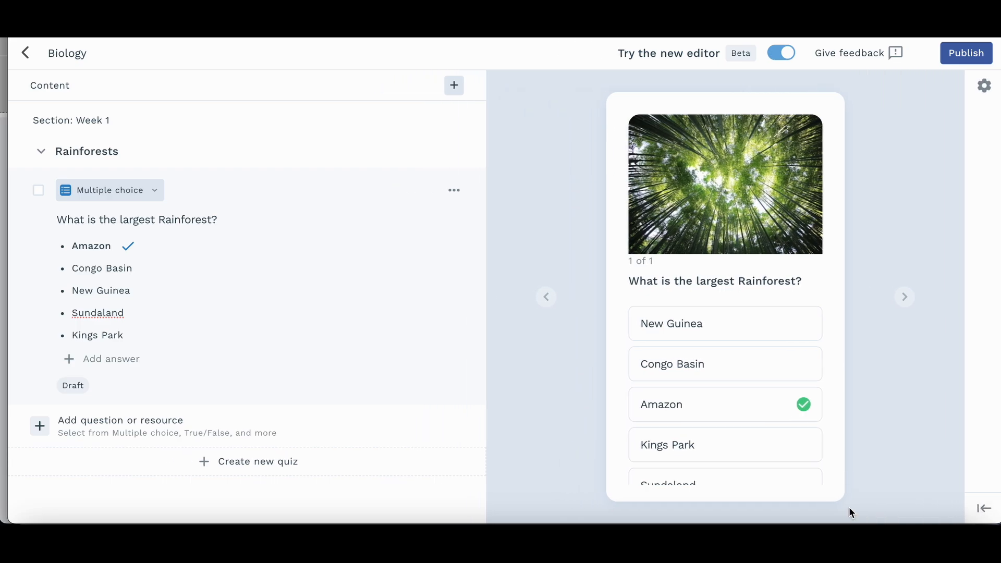
- Add a Video resource to the Rainforests quiz using the copied YouTube link
left_click(453, 88)
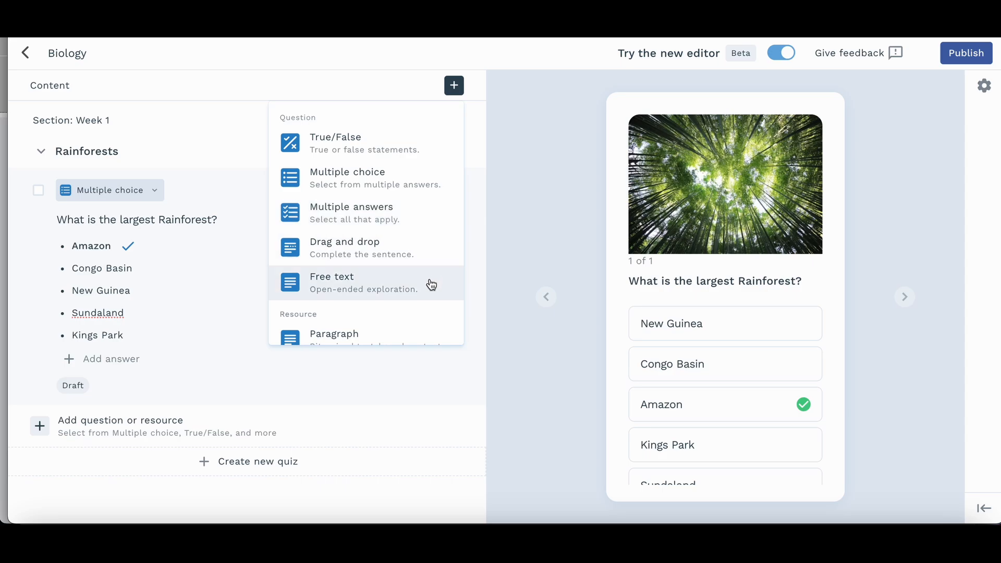
scroll(431, 284, "down", 3)
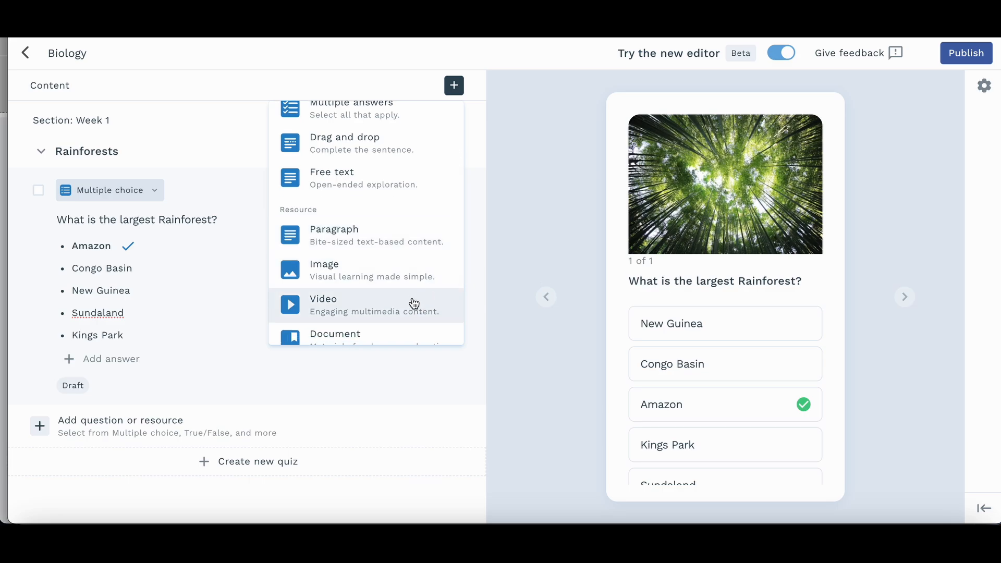
left_click(412, 302)
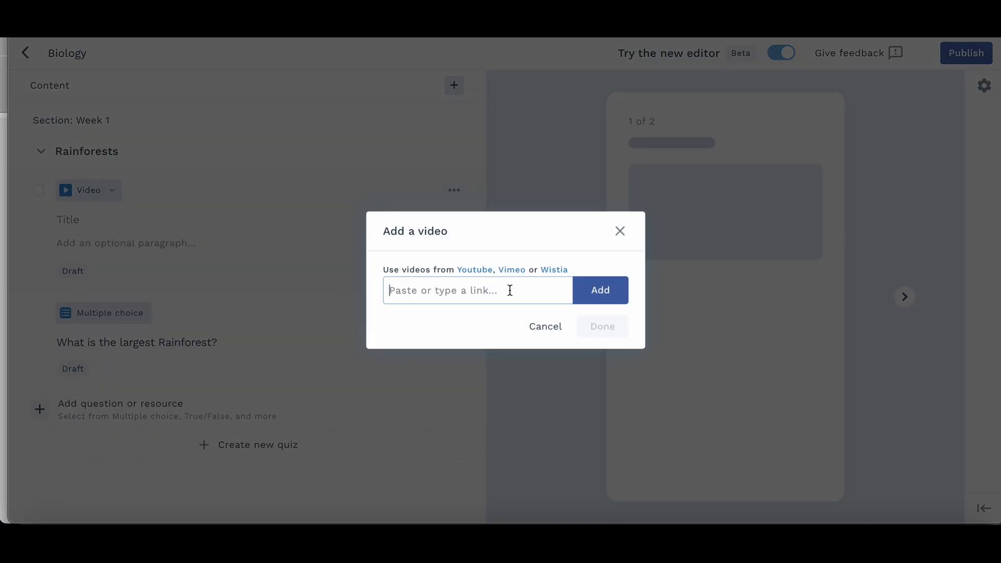
left_click(510, 290)
key("ctrl+v")
left_click(586, 292)
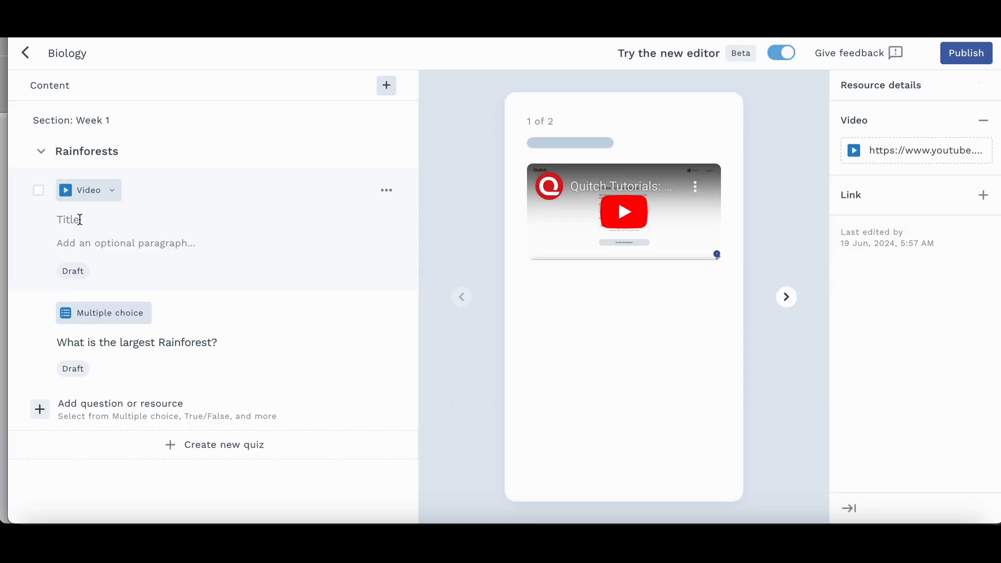
- Title the video resource "Quitch video" and give it the paragraph "Find out more about Quitch on our handy tutorials."
left_click(79, 219)
type("Quitch video")
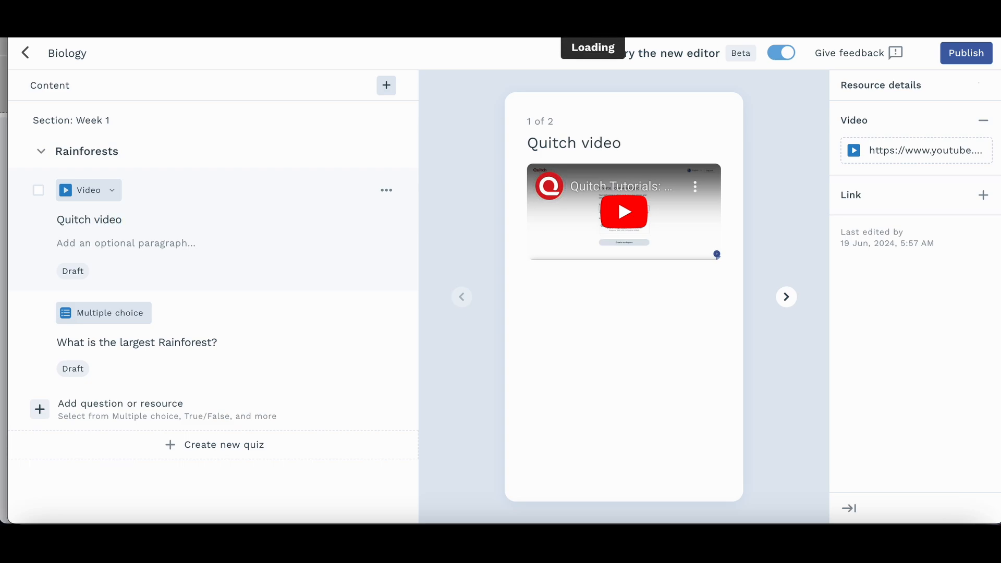
type("Find out more about Quitch on our handy tutorials.")
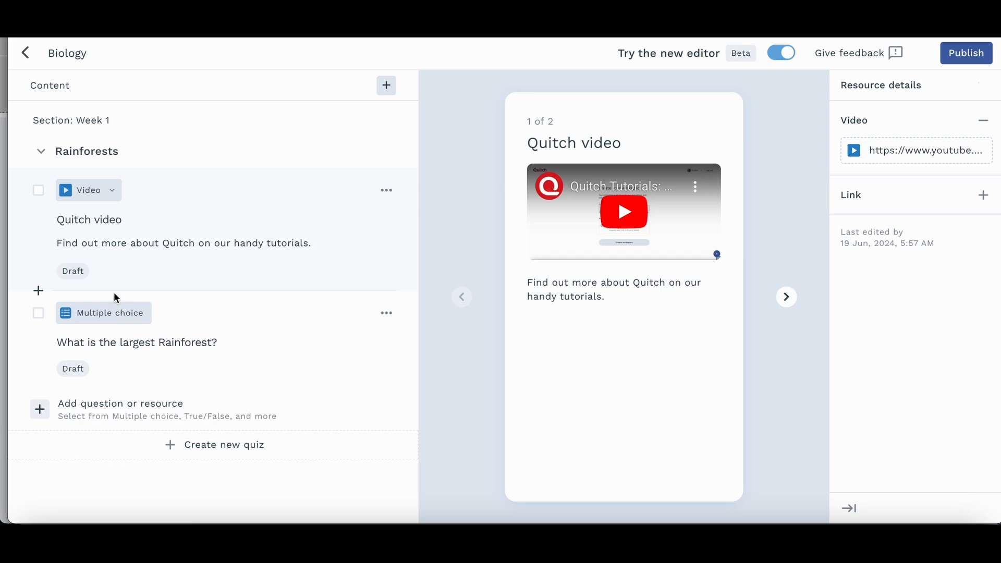
- Schedule the Quitch video to publish later, on 06/24/2024 at 08:00 AM
left_click(82, 275)
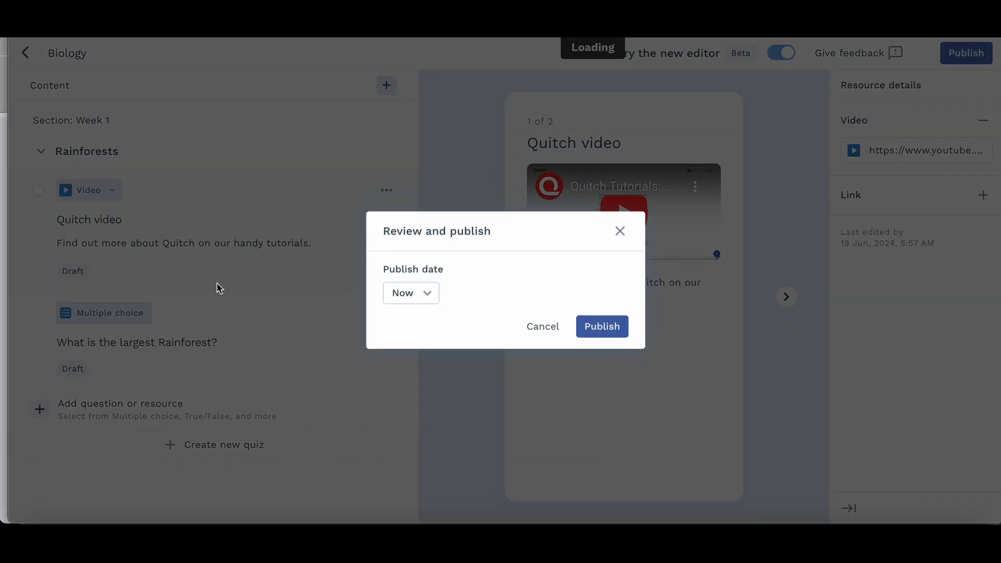
left_click(404, 307)
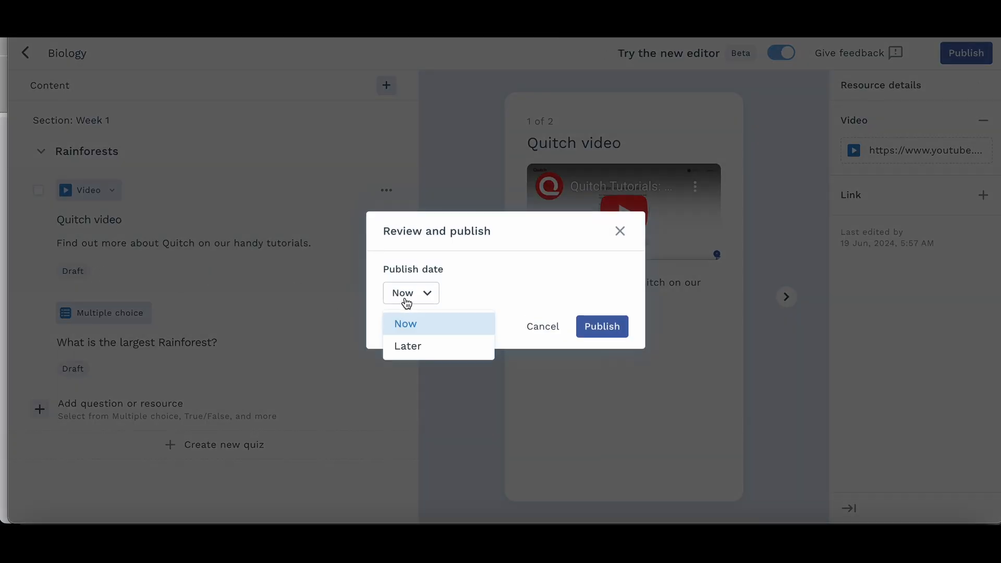
left_click(420, 347)
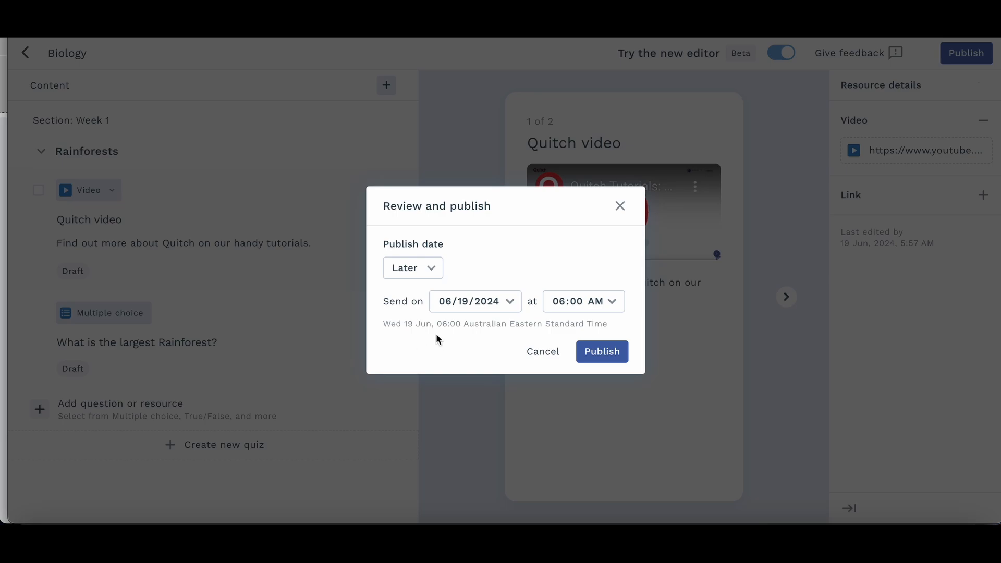
left_click(465, 303)
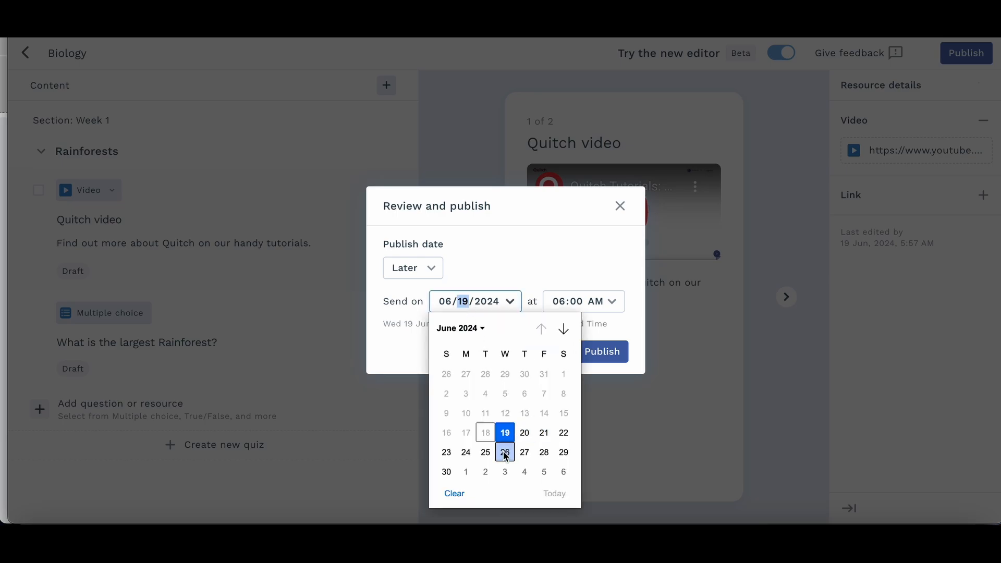
left_click(466, 452)
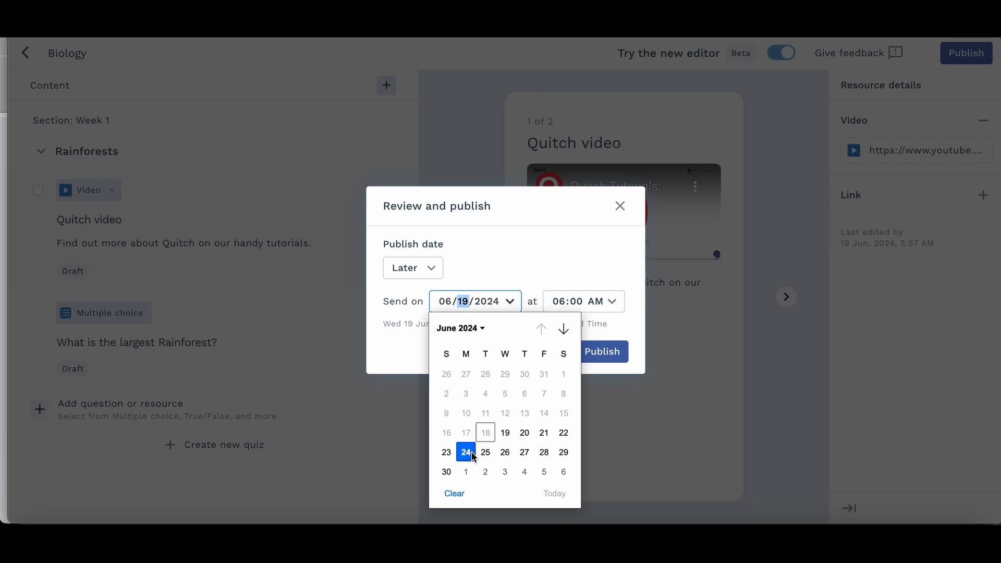
left_click(559, 303)
left_click(564, 377)
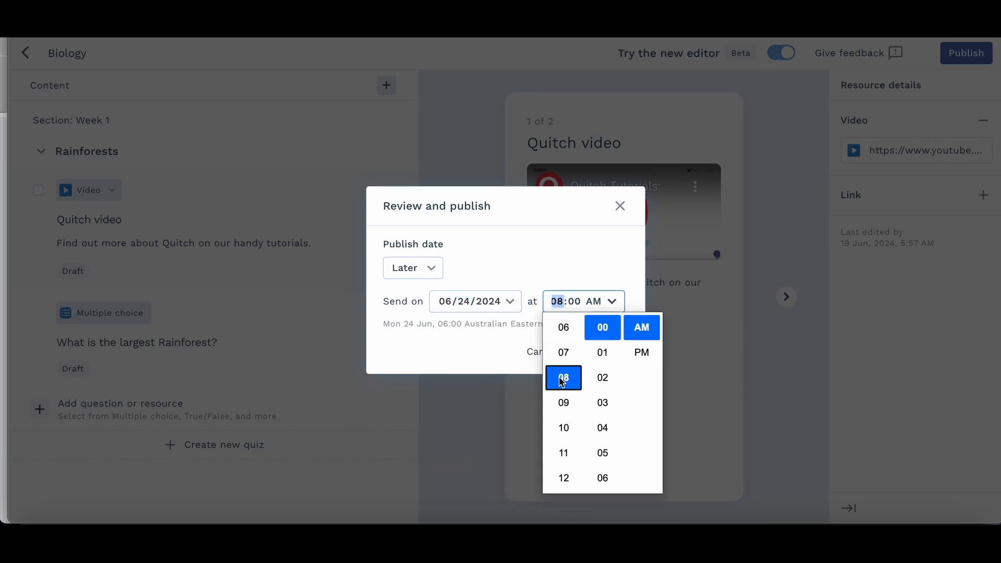
left_click(571, 272)
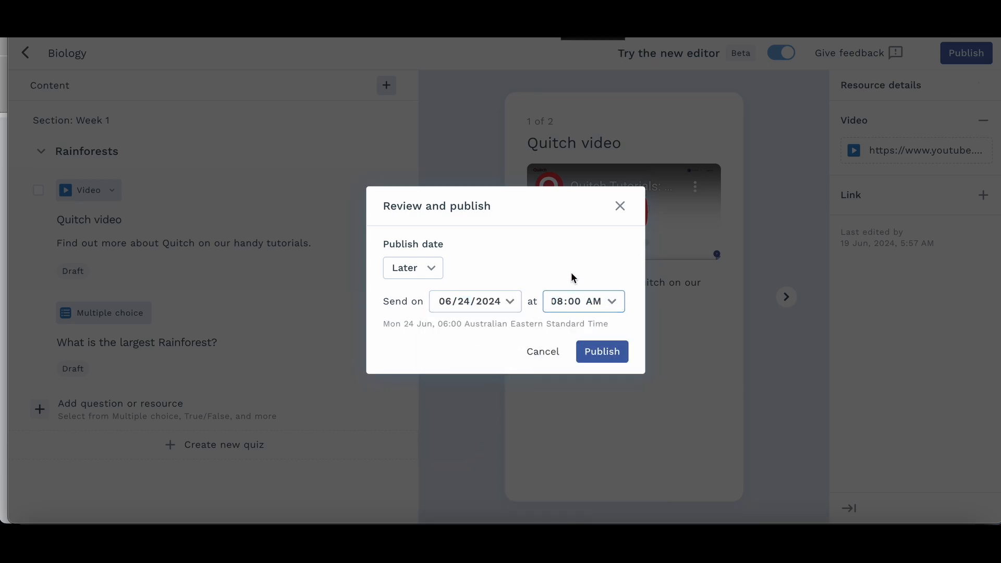
left_click(598, 353)
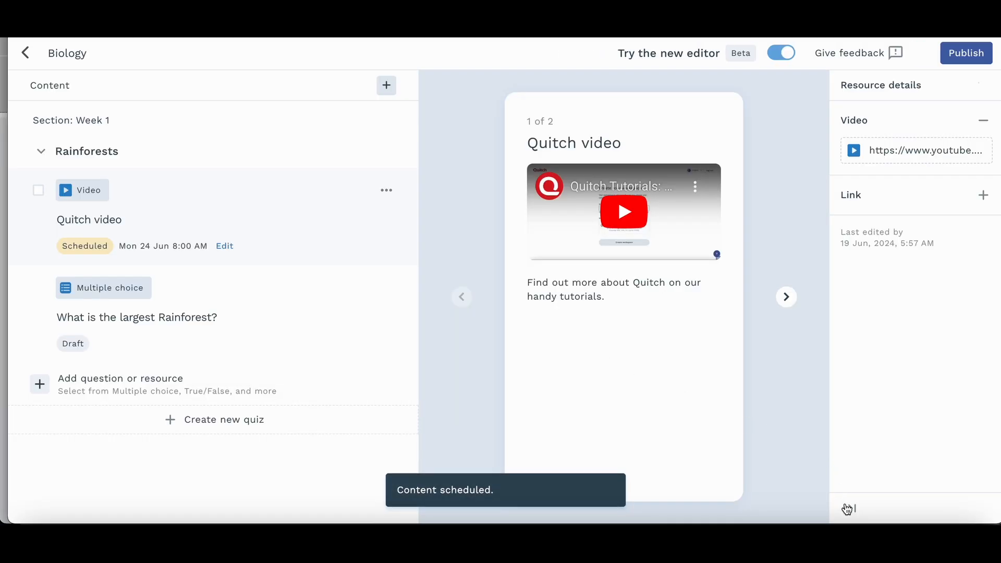
- Collapse the resource details and publish the draft question "What is the largest Rainforest?" immediately
left_click(849, 509)
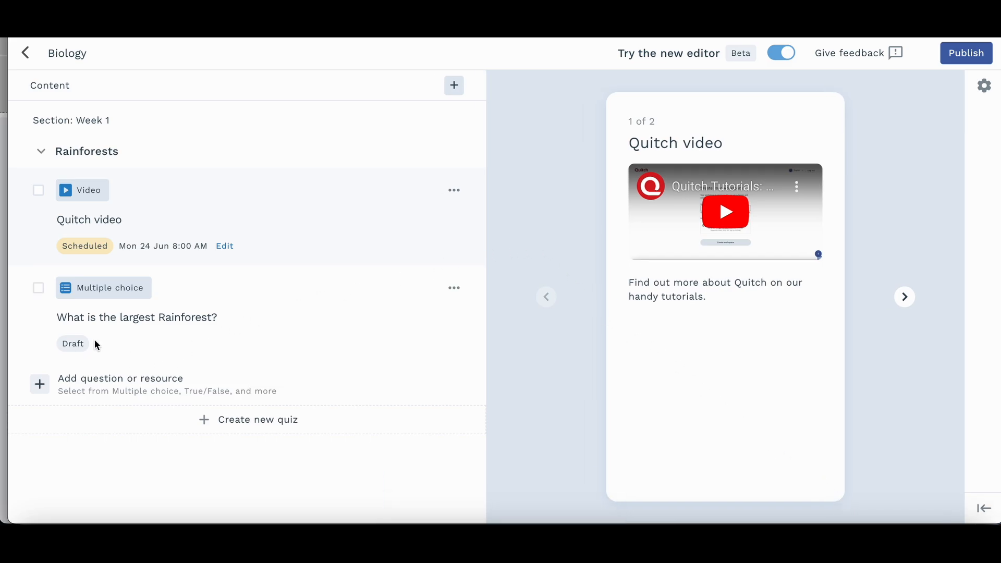
left_click(74, 343)
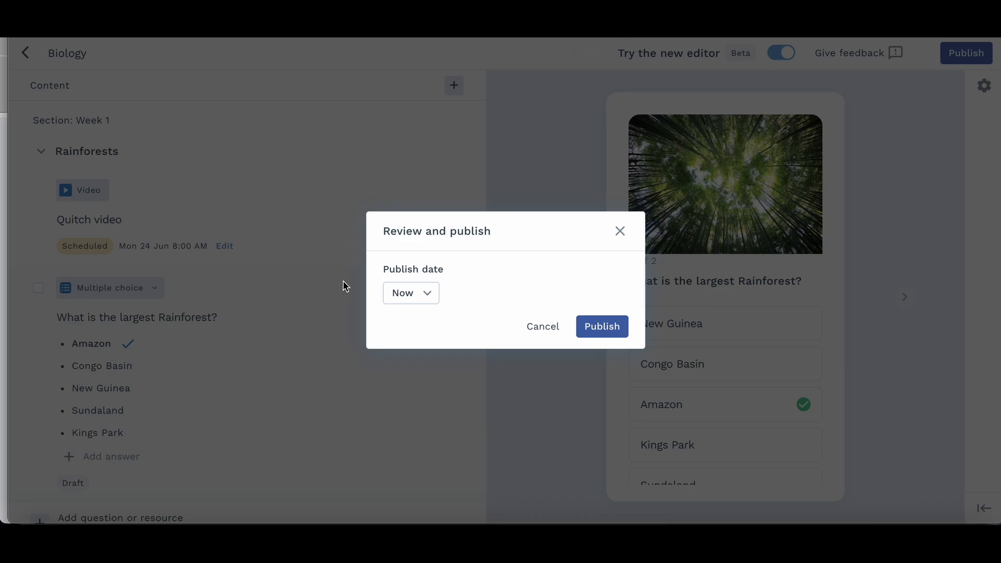
left_click(590, 332)
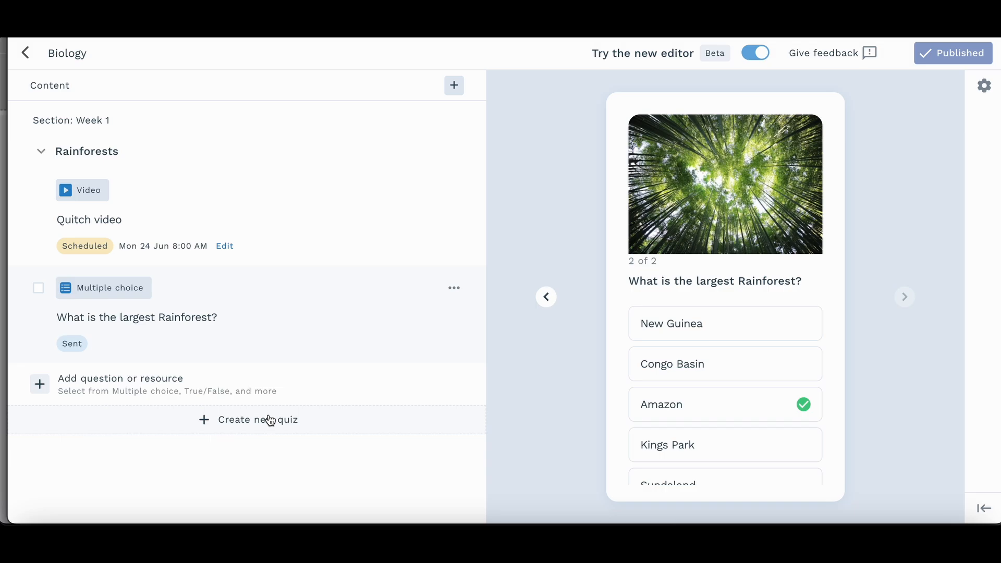
- Create a new quiz named "Mammals" and assign it to a new section called "Week 2"
left_click(269, 421)
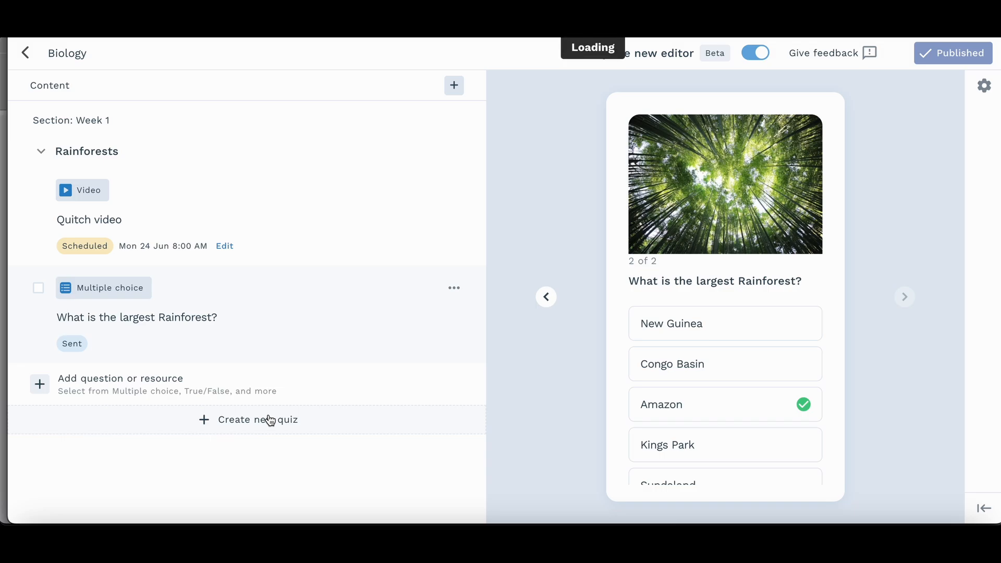
left_click(452, 270)
type("Mammals")
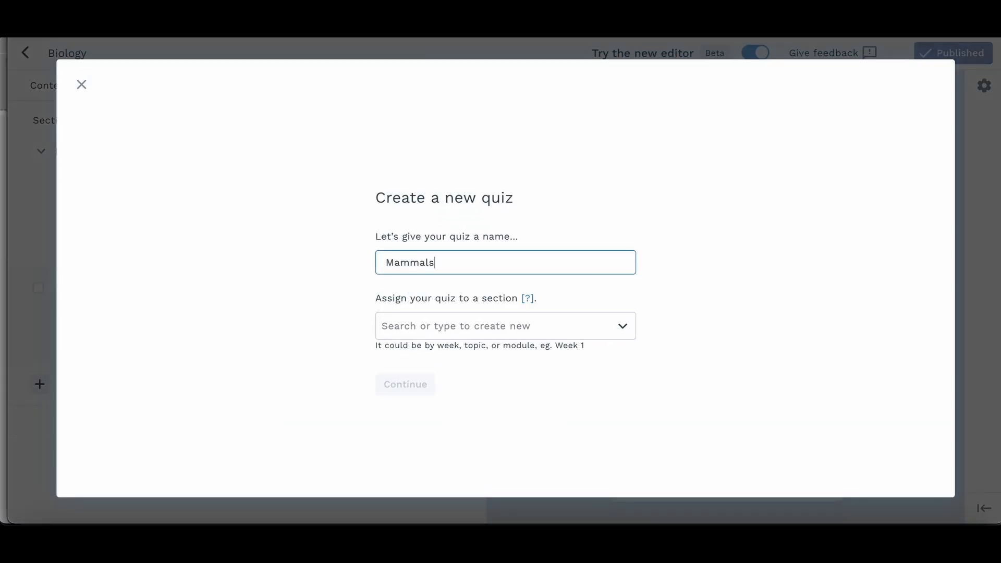
left_click(387, 321)
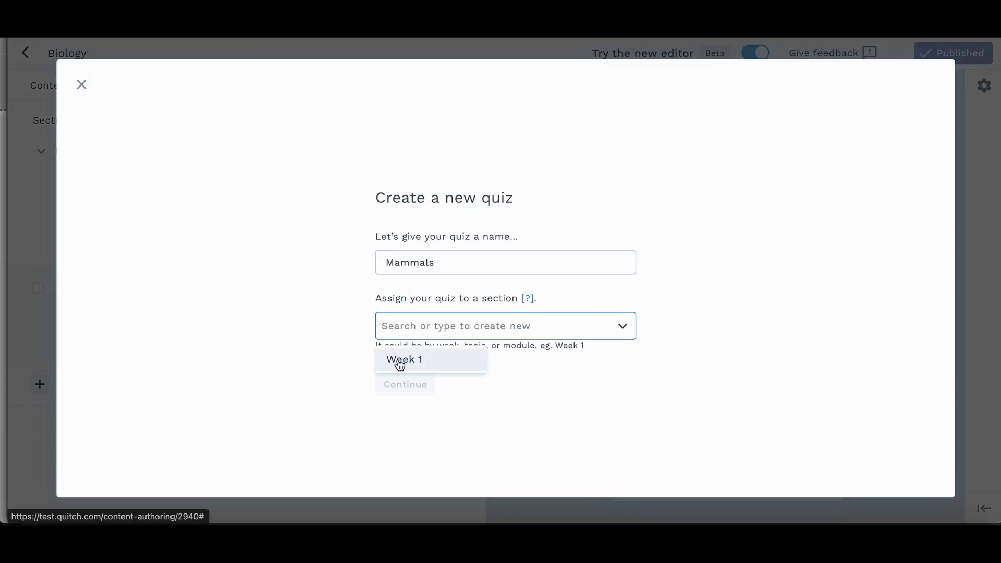
type("Week 2")
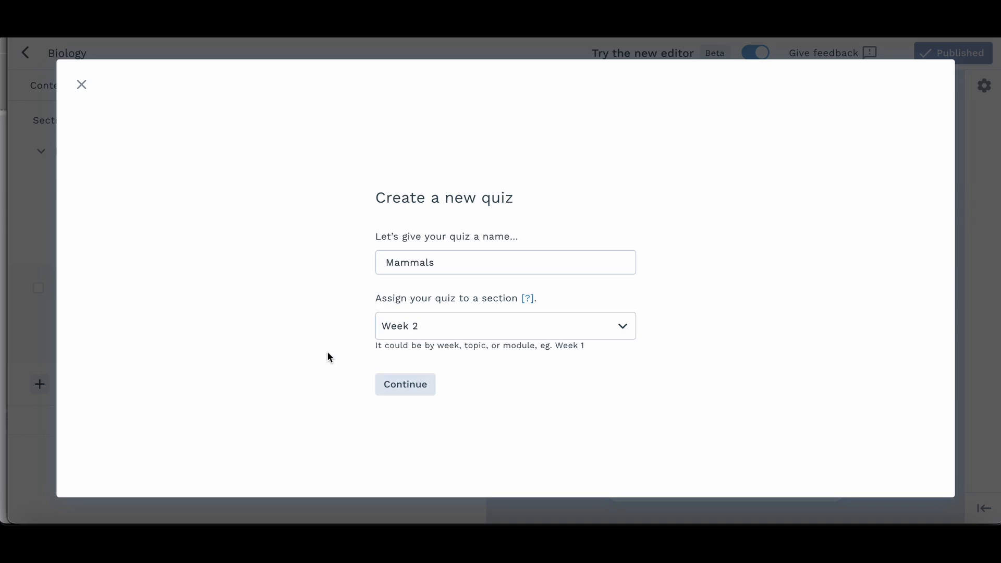
left_click(386, 385)
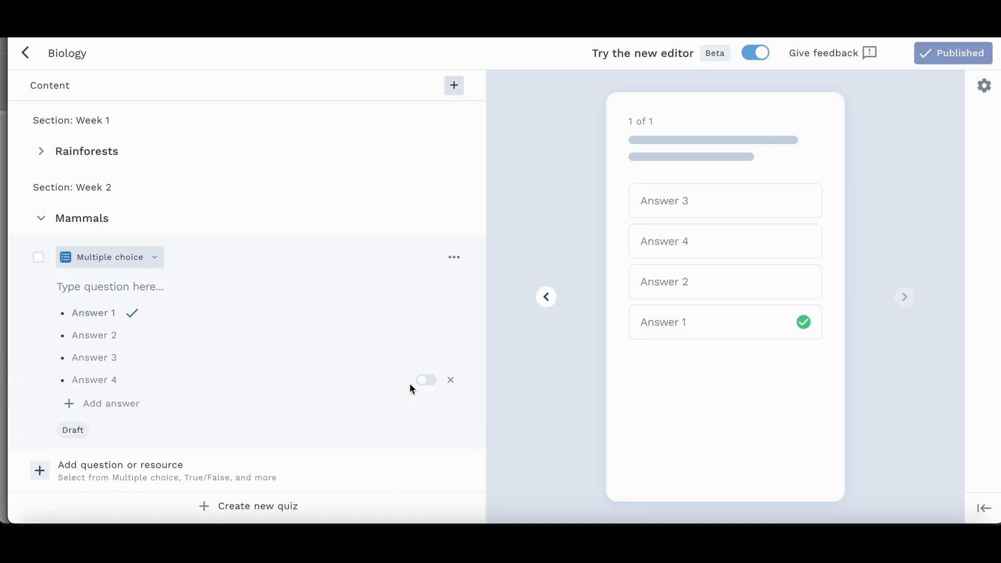
- Enter "Which animal is the largest in the world?" as the text of the Mammals quiz's blank multiple choice question
left_click(130, 287)
type("Which animal is")
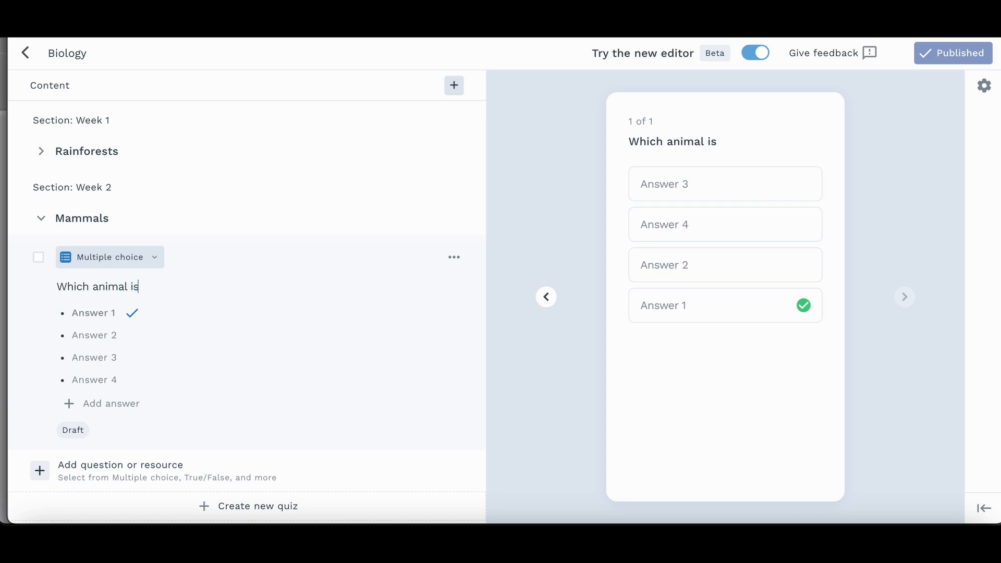
type(" the largest in the world?")
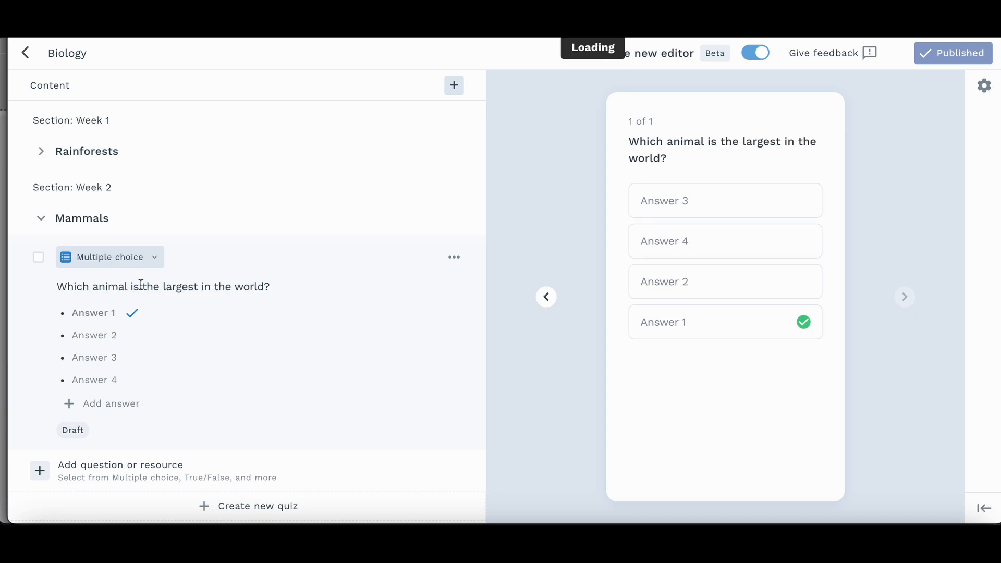
- Generate questions with AI using the topic prompt "Mammals"
left_click(452, 87)
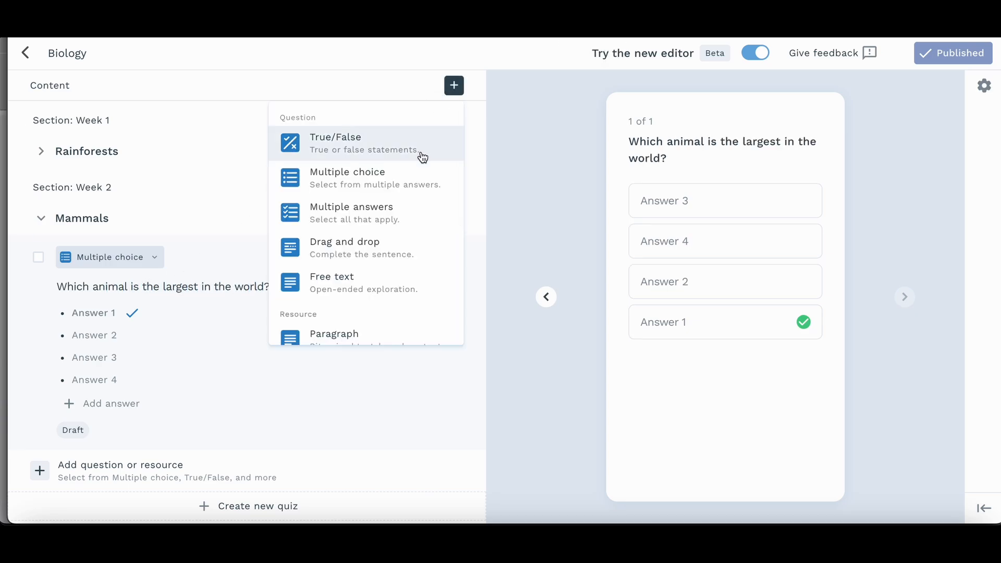
scroll(394, 303, "down", 2)
scroll(394, 307, "down", 3)
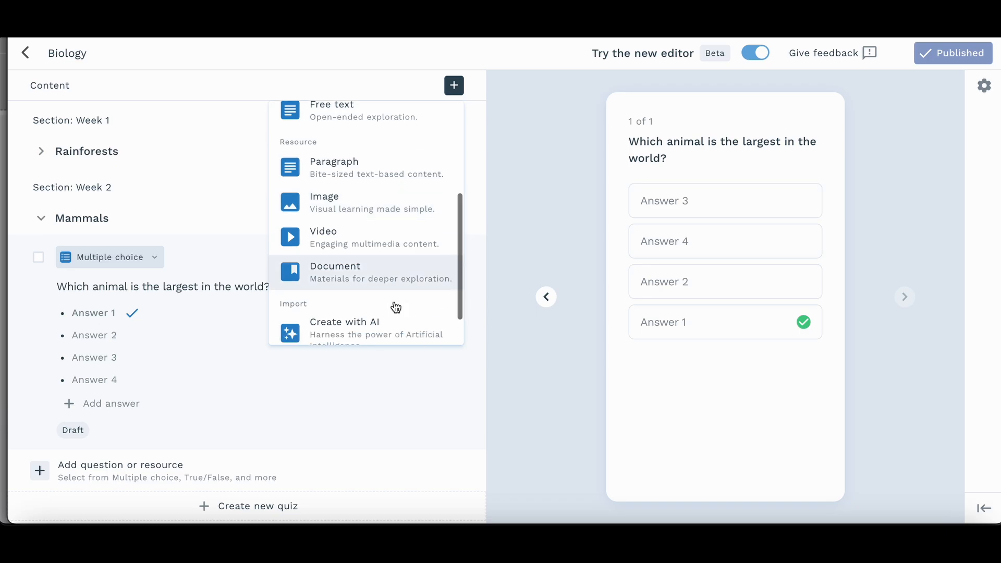
left_click(407, 286)
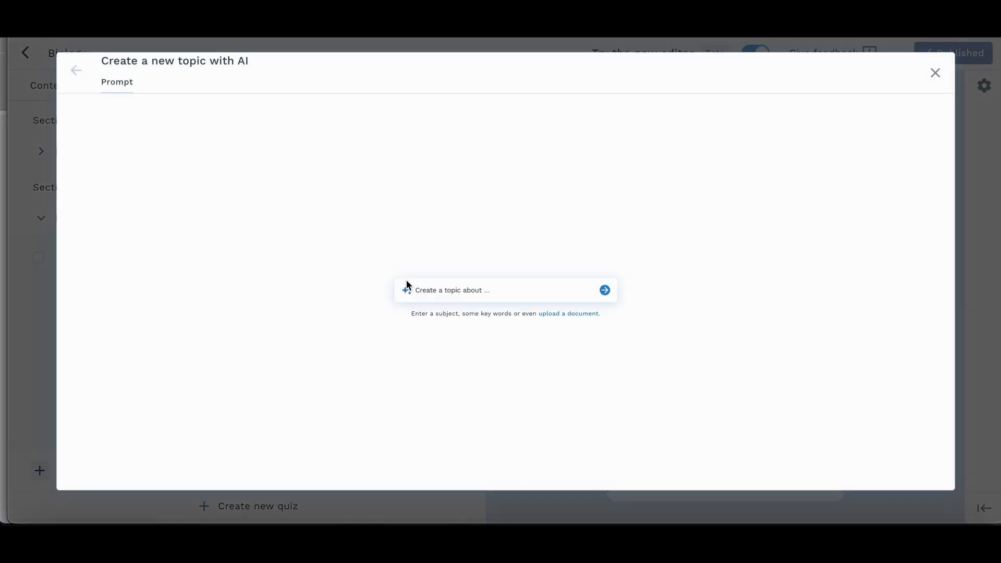
type("Mammals")
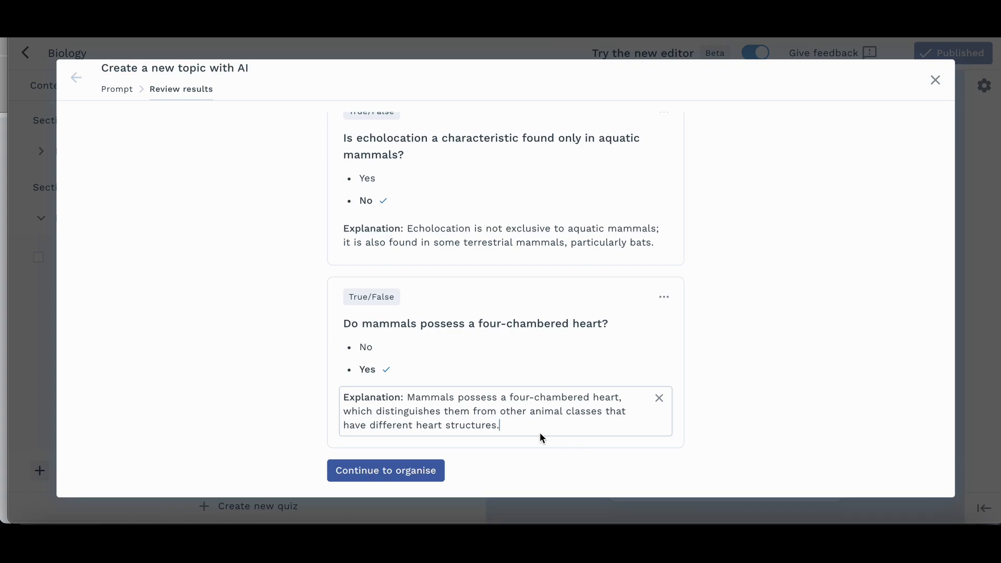
- Import the AI-generated questions into the Mammals topic and skip the feedback survey
left_click(427, 469)
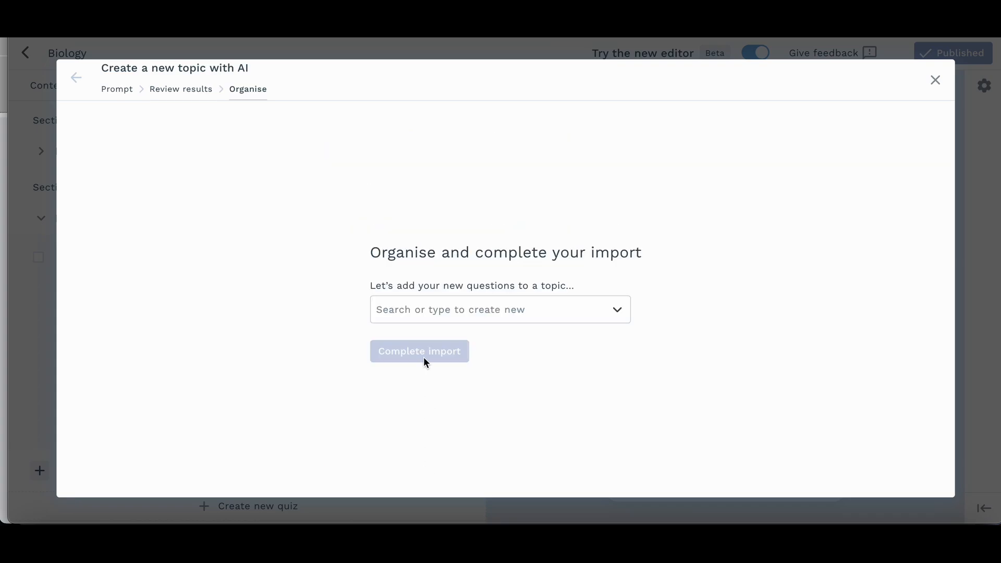
left_click(411, 312)
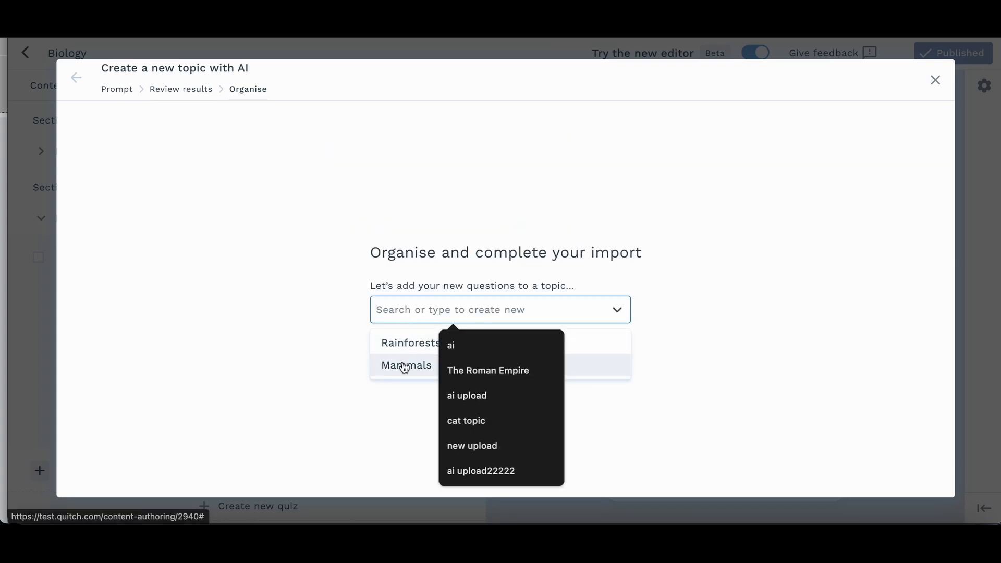
left_click(404, 362)
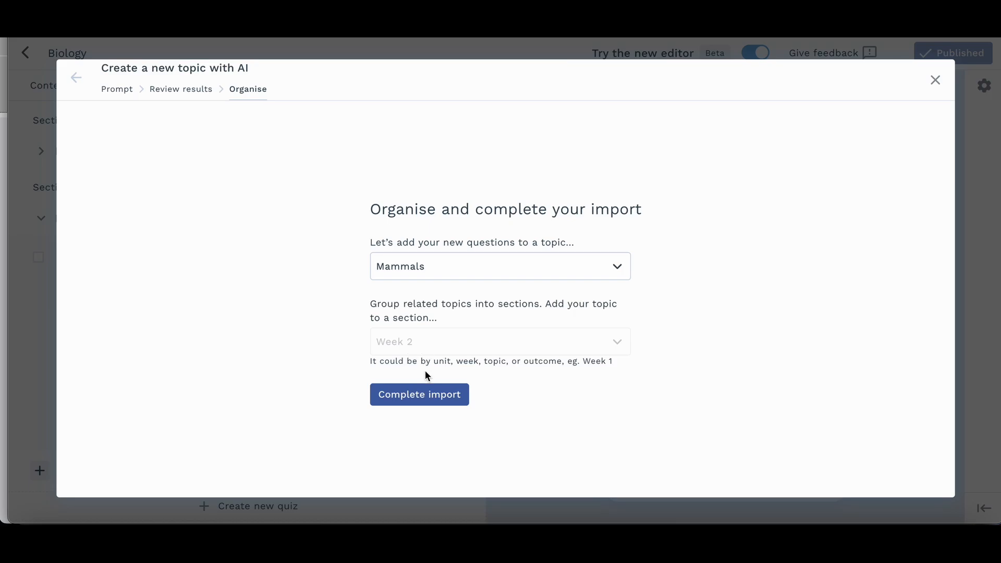
left_click(423, 391)
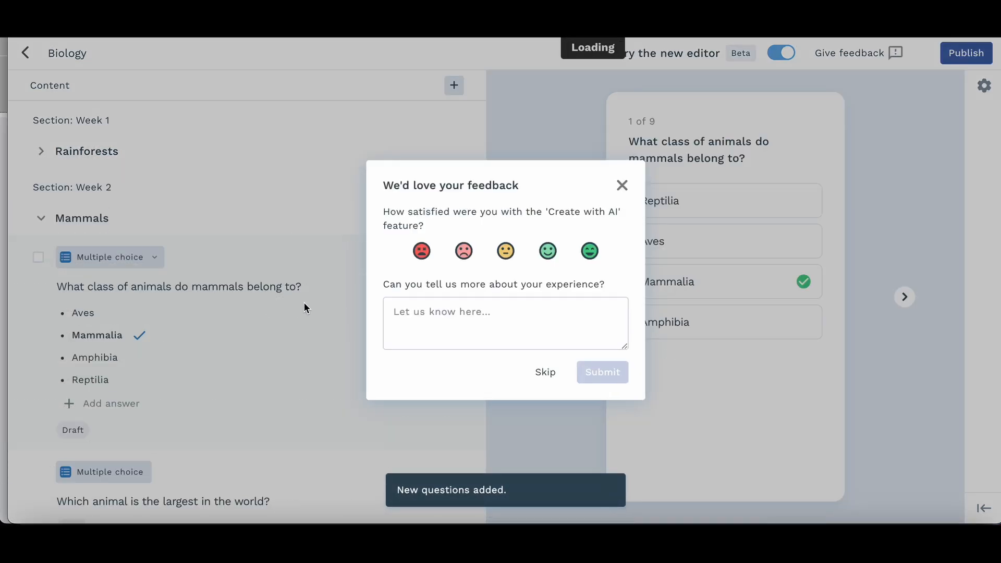
left_click(523, 369)
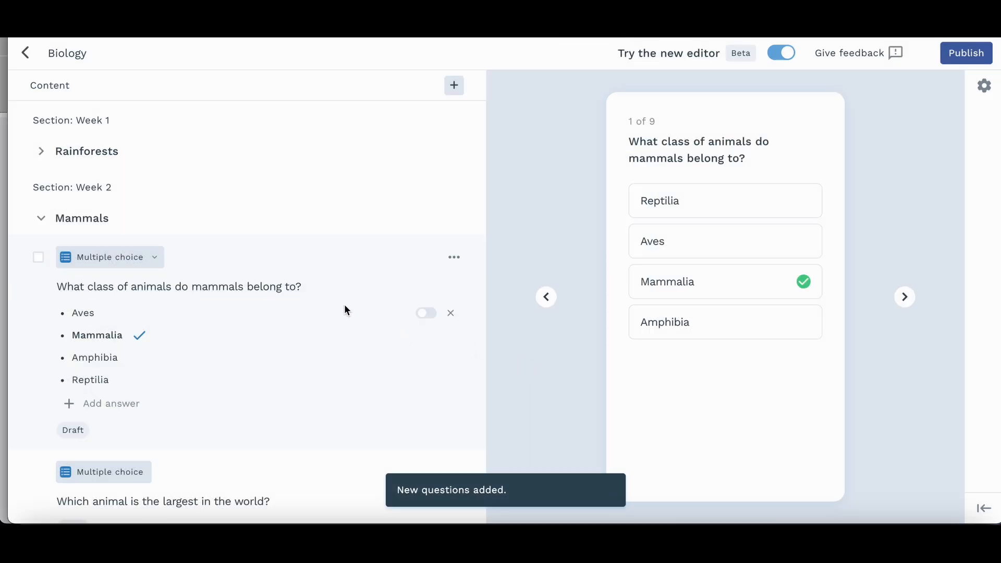
- Delete the multiple choice question "Which animal is the largest in the world?" from the Mammals quiz
scroll(296, 289, "down", 3)
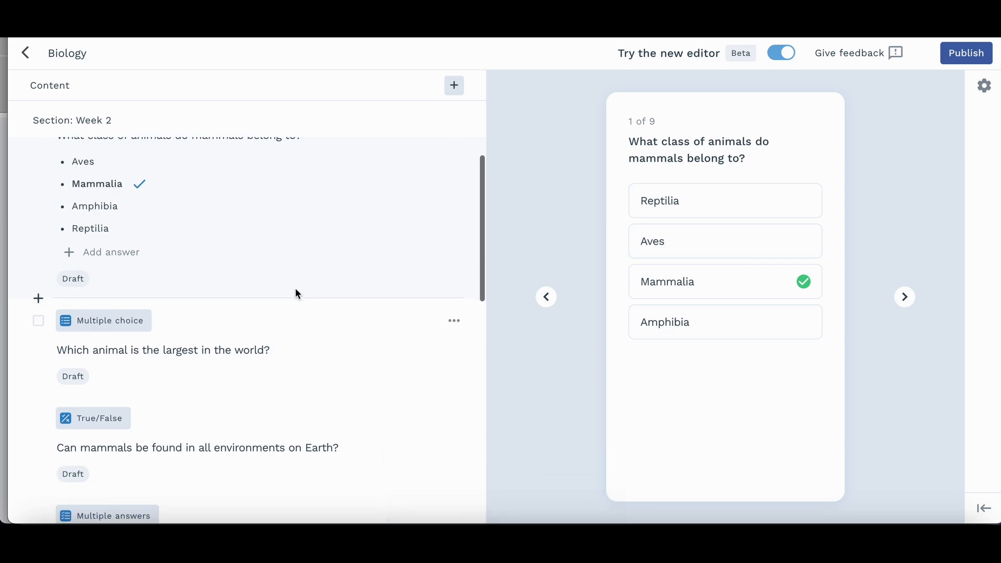
left_click(454, 319)
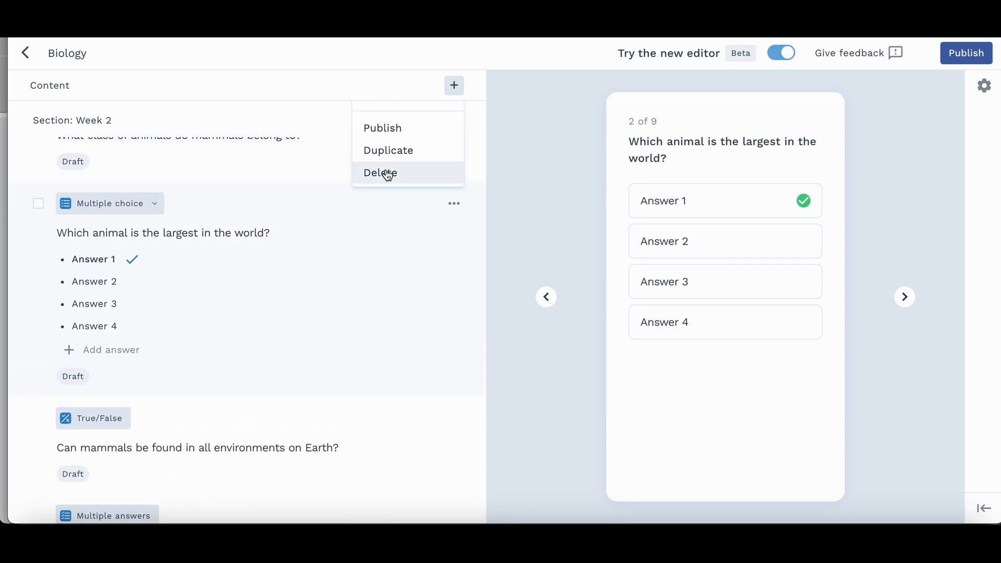
left_click(386, 172)
left_click(602, 324)
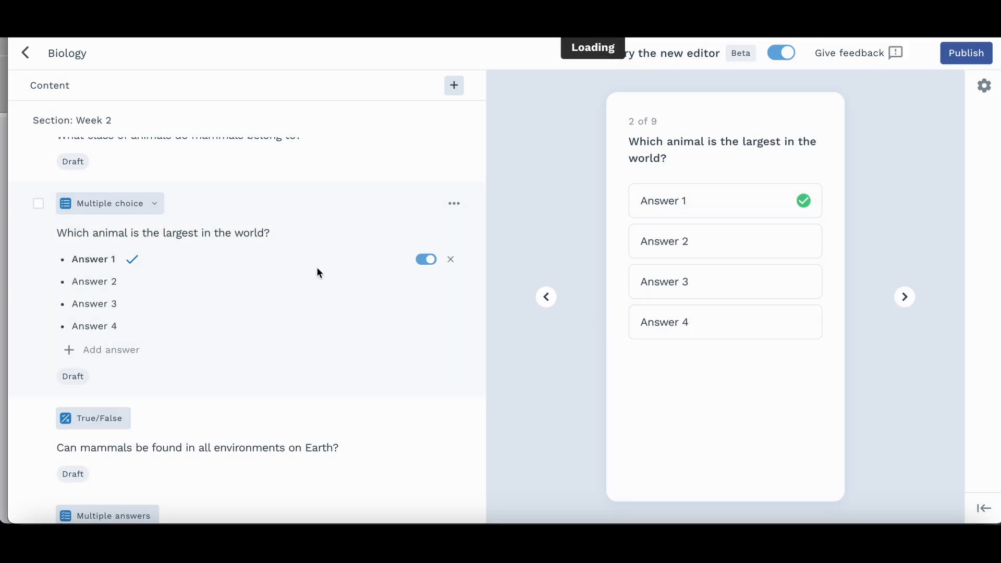
- Look through the imported questions in the Mammals quiz
scroll(318, 272, "up", 3)
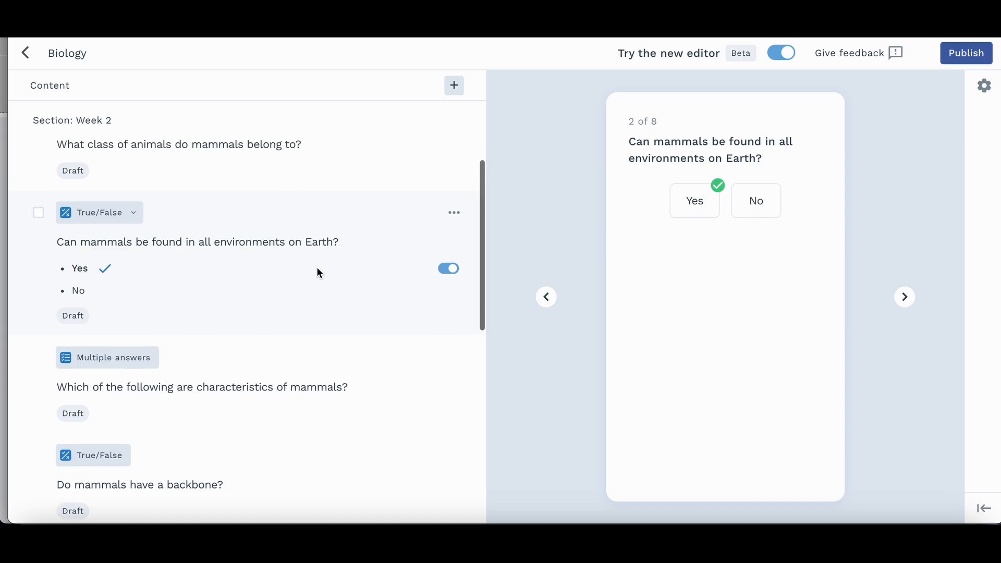
scroll(317, 271, "down", 5)
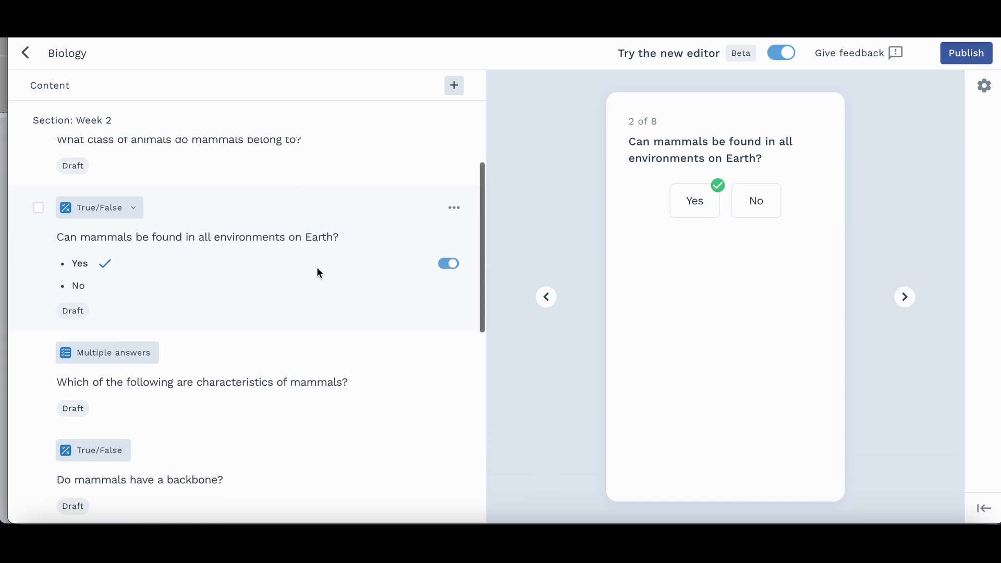
scroll(319, 271, "down", 6)
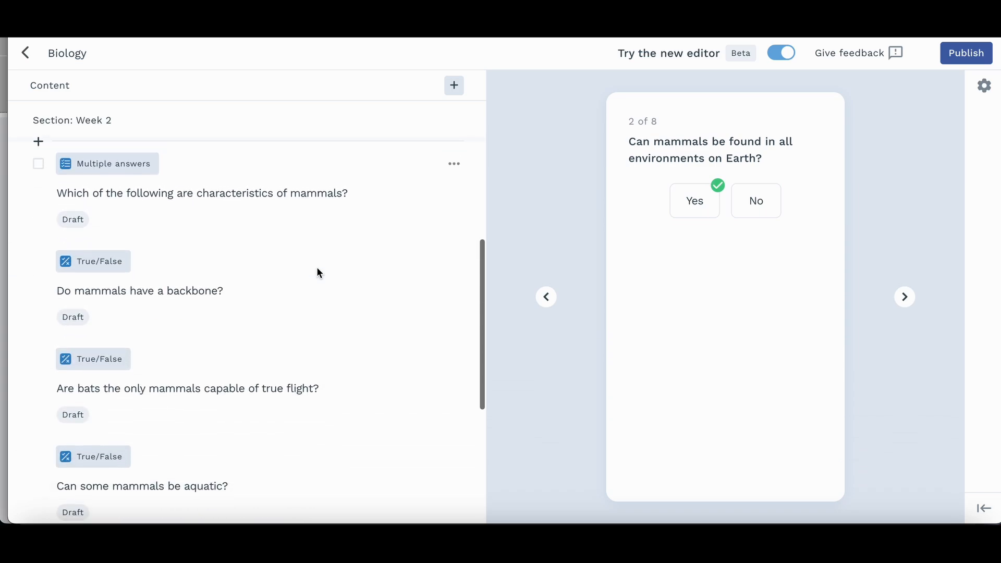
scroll(318, 270, "up", 8)
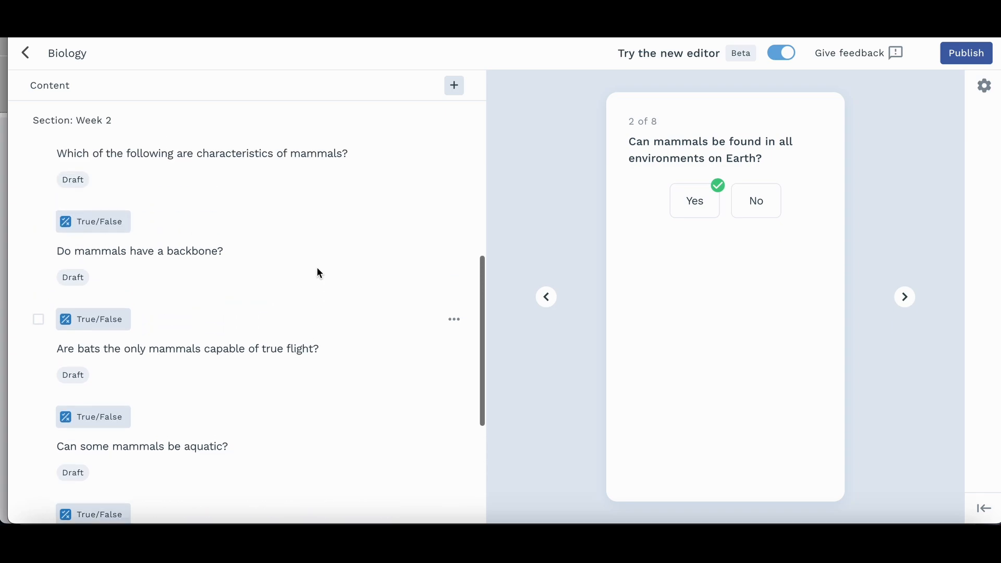
scroll(318, 267, "up", 5)
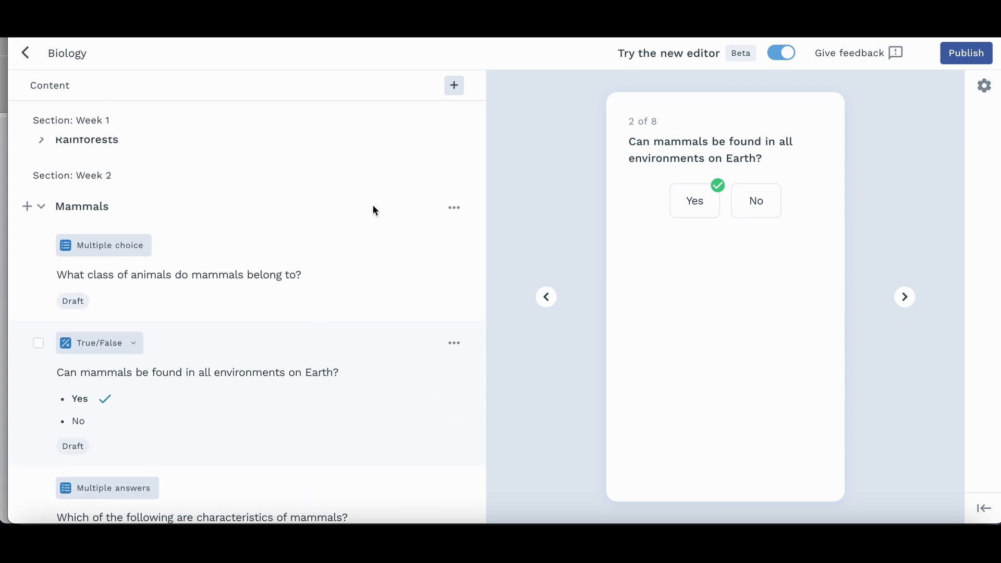
- Publish the Mammals quiz to all learners with the publish date set to Now
left_click(456, 208)
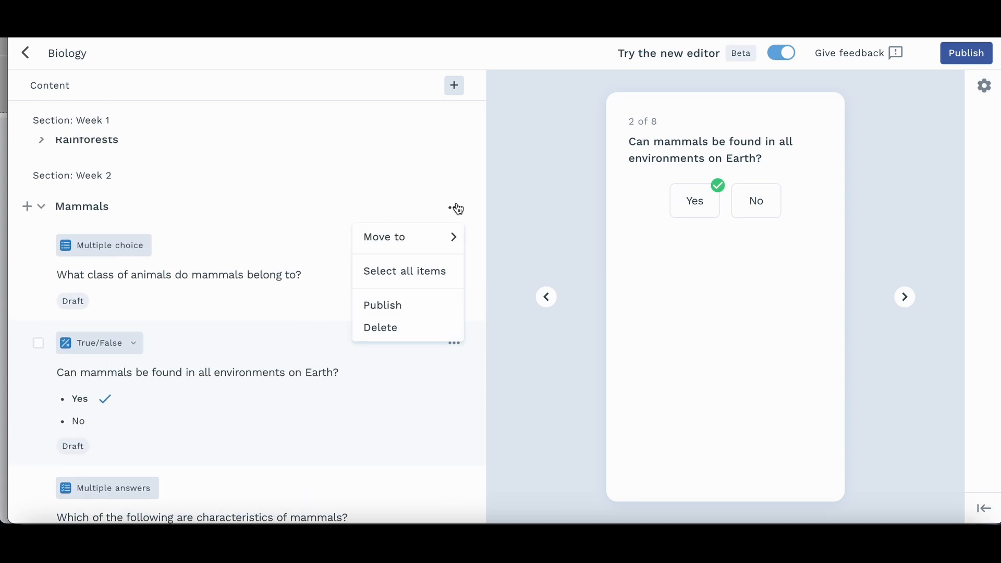
left_click(425, 302)
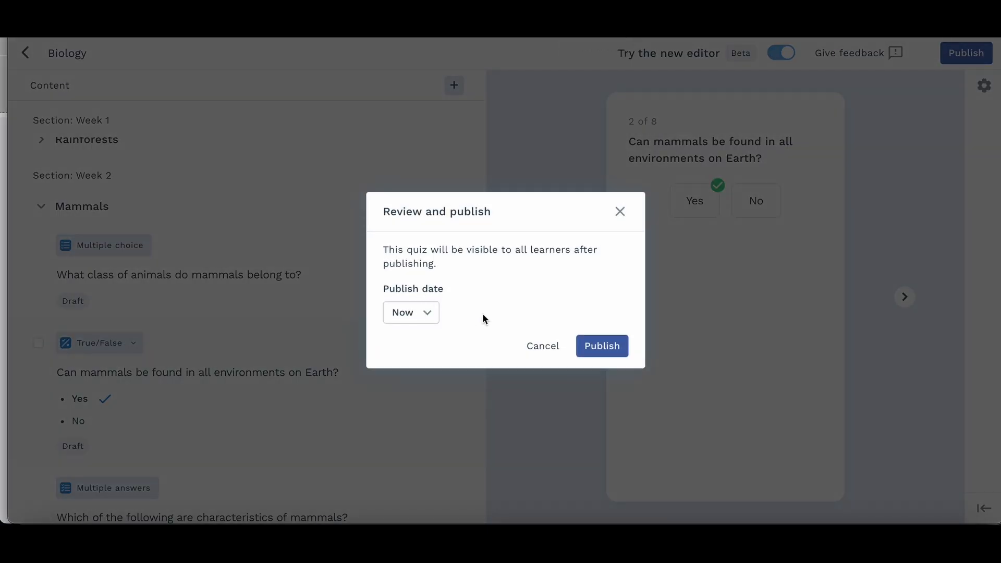
left_click(601, 347)
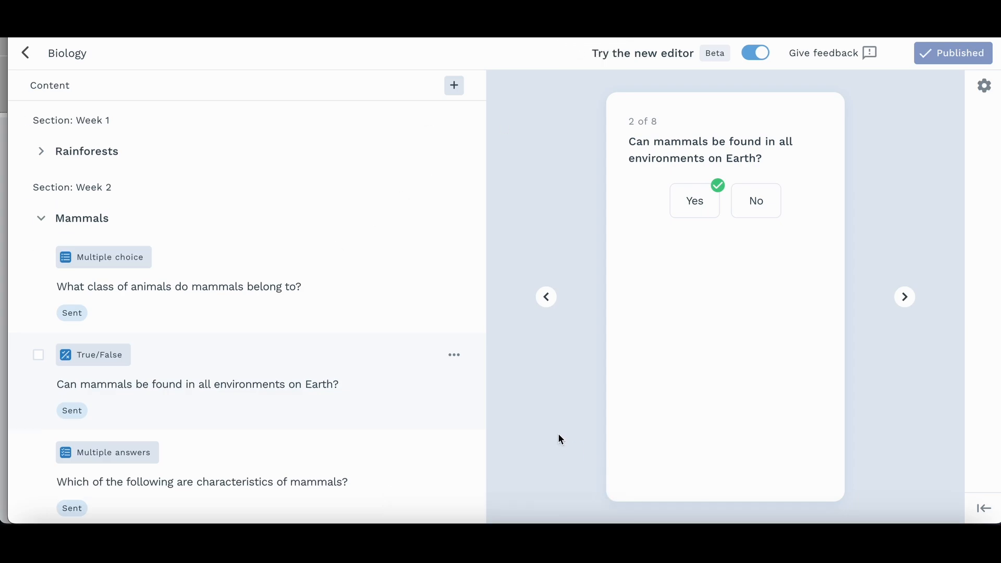
- Move the question "Can mammals be found in all environments on Earth?" to the bottom of the Mammals quiz
left_click(397, 290)
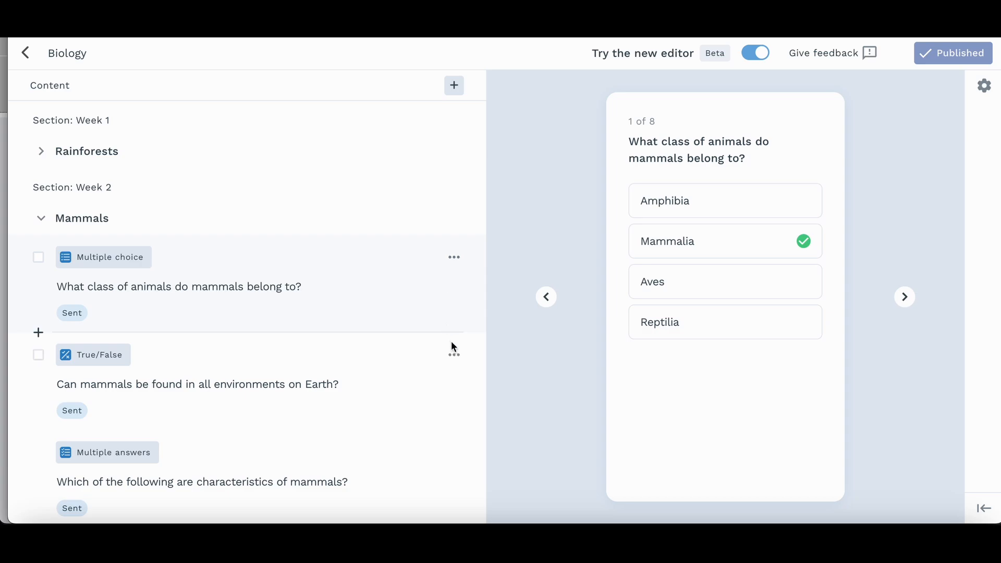
left_click(456, 358)
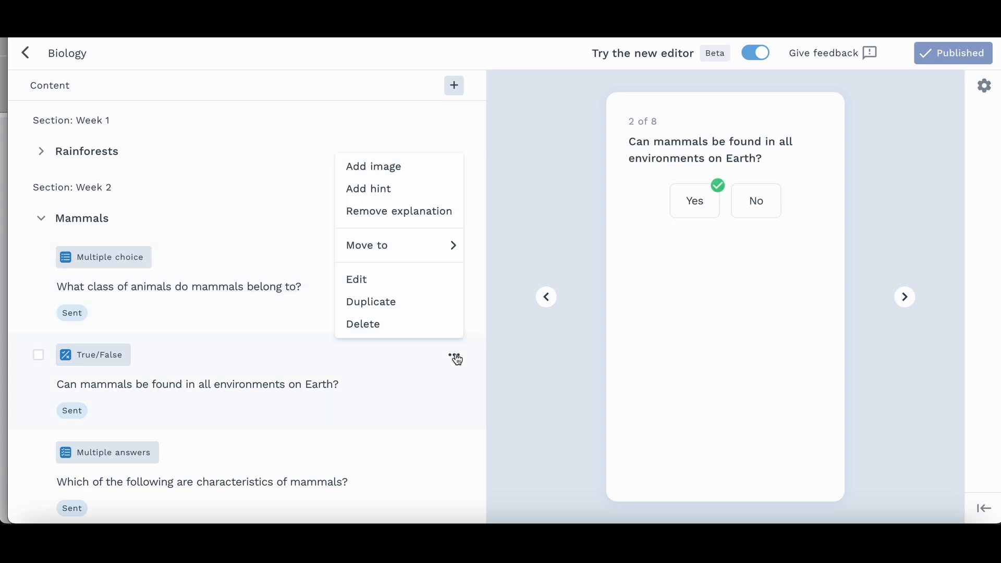
left_click(404, 253)
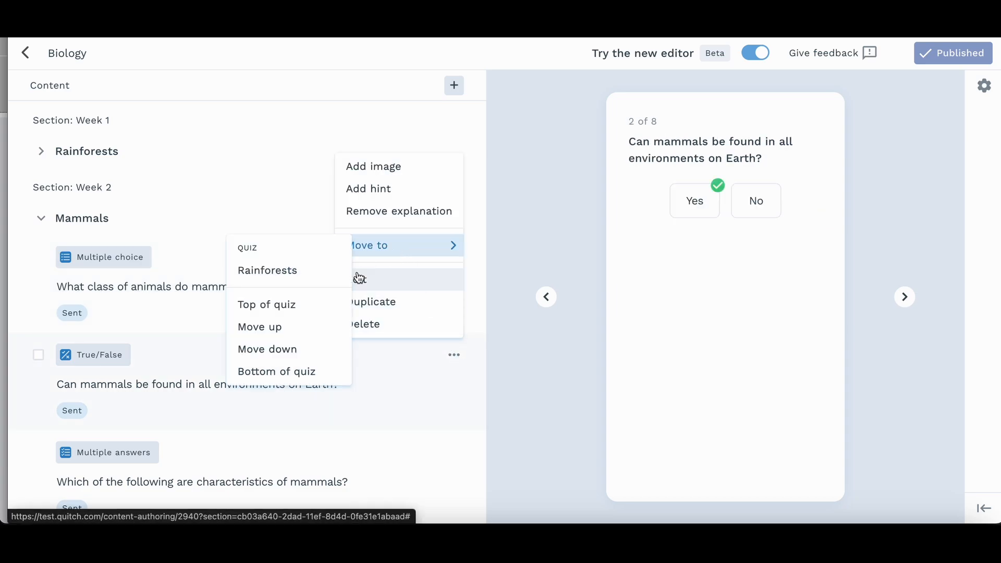
left_click(318, 372)
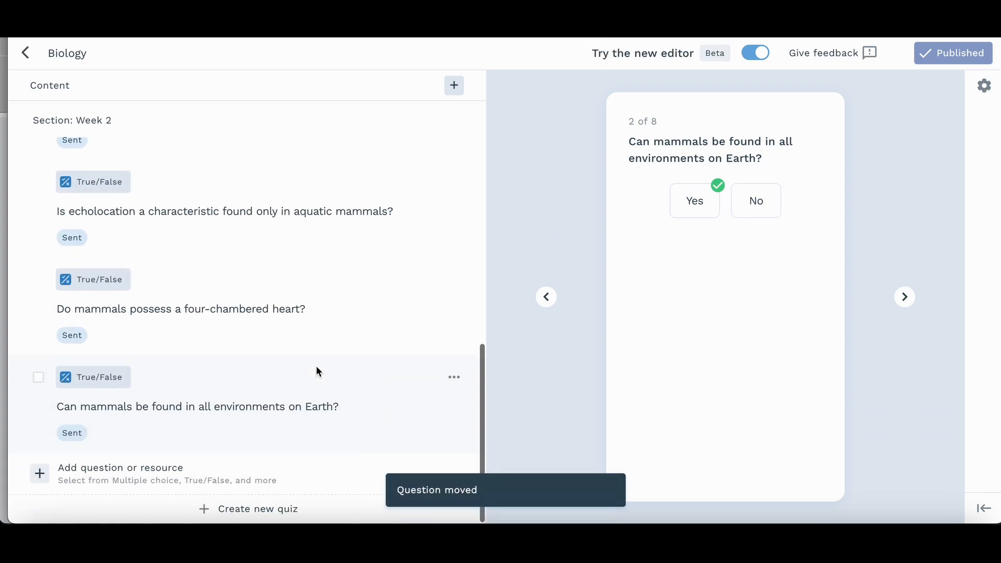
- Start adding an image to the question "Is echolocation a characteristic found only in aquatic mammals?" and open the Image Library
scroll(393, 298, "up", 1)
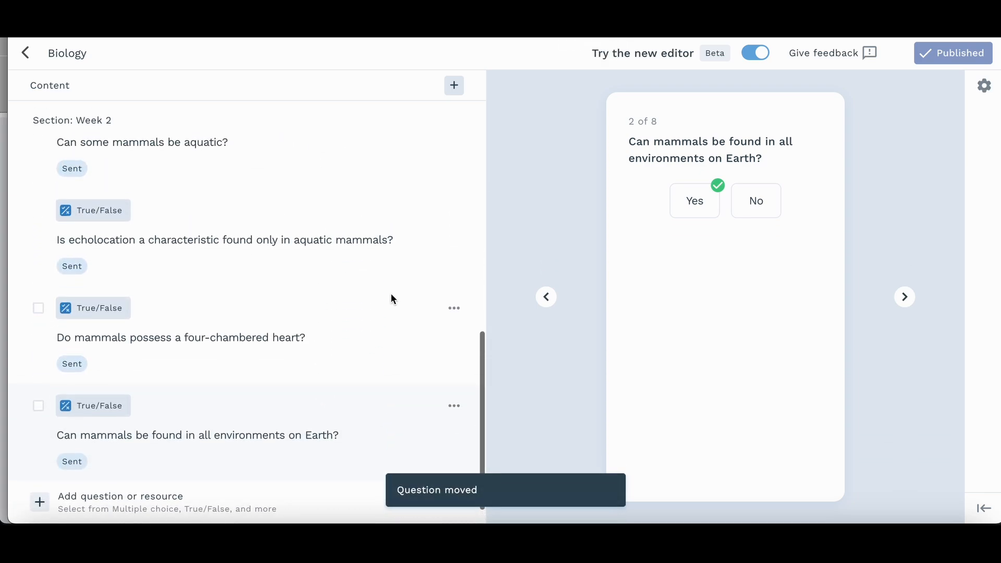
left_click(453, 218)
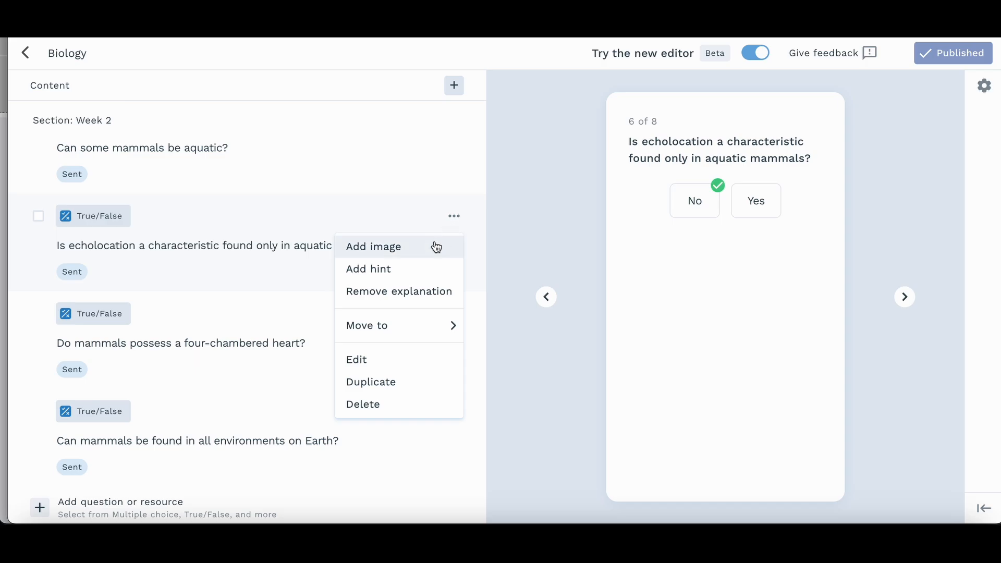
left_click(436, 247)
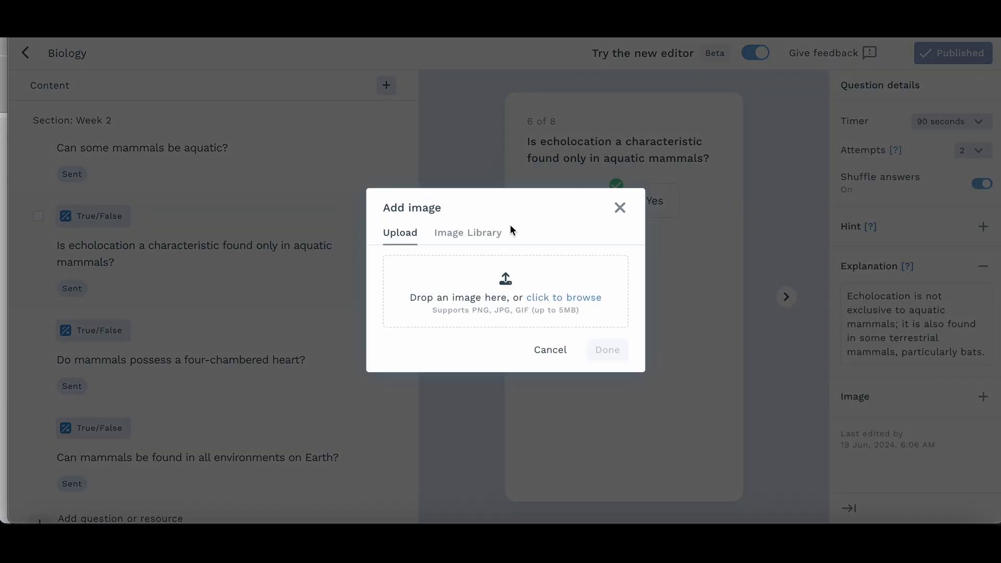
left_click(500, 233)
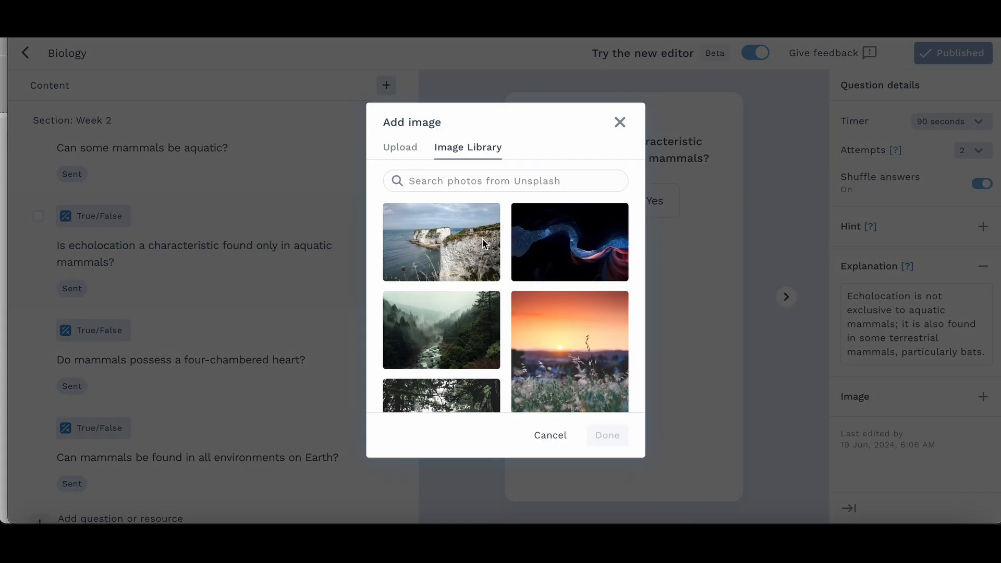